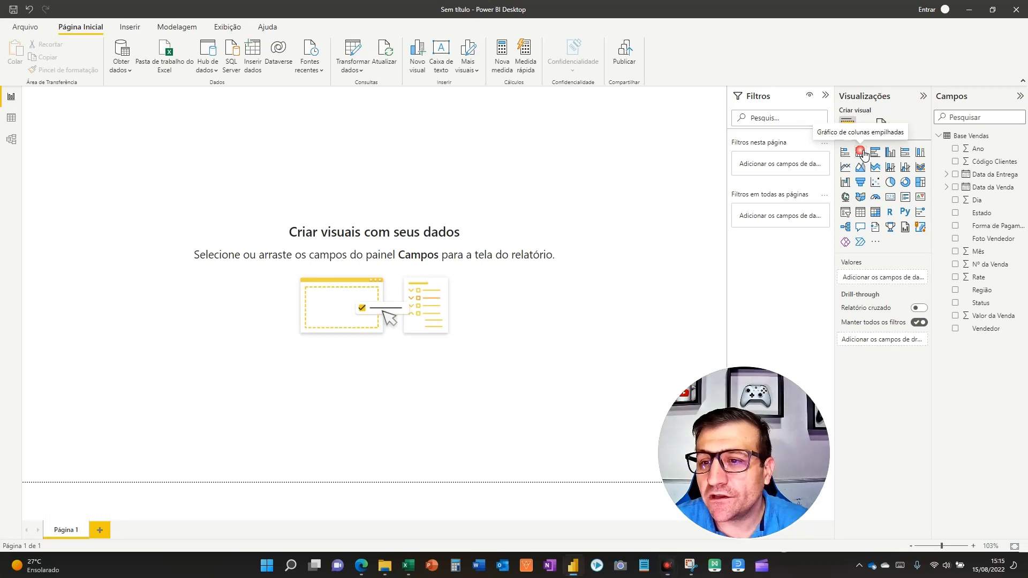
- Insert a stacked column chart on the report page, enlarge it and position it near the middle of the canvas
{"action": "left_click", "coordinate": [690, 292]}
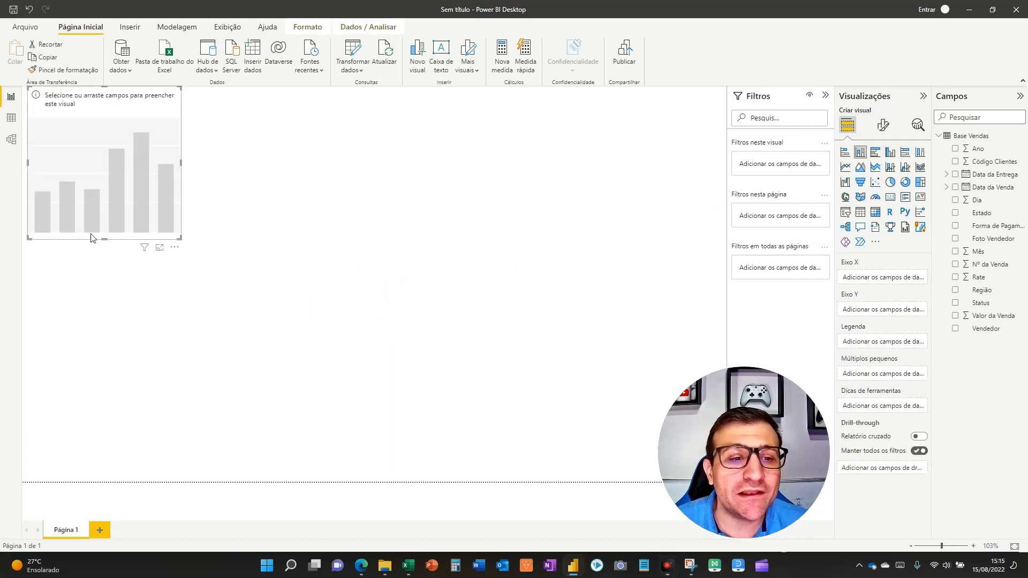
{"action": "left_click_drag", "start_coordinate": [183, 242], "coordinate": [527, 400]}
{"action": "left_click_drag", "start_coordinate": [306, 249], "coordinate": [409, 284]}
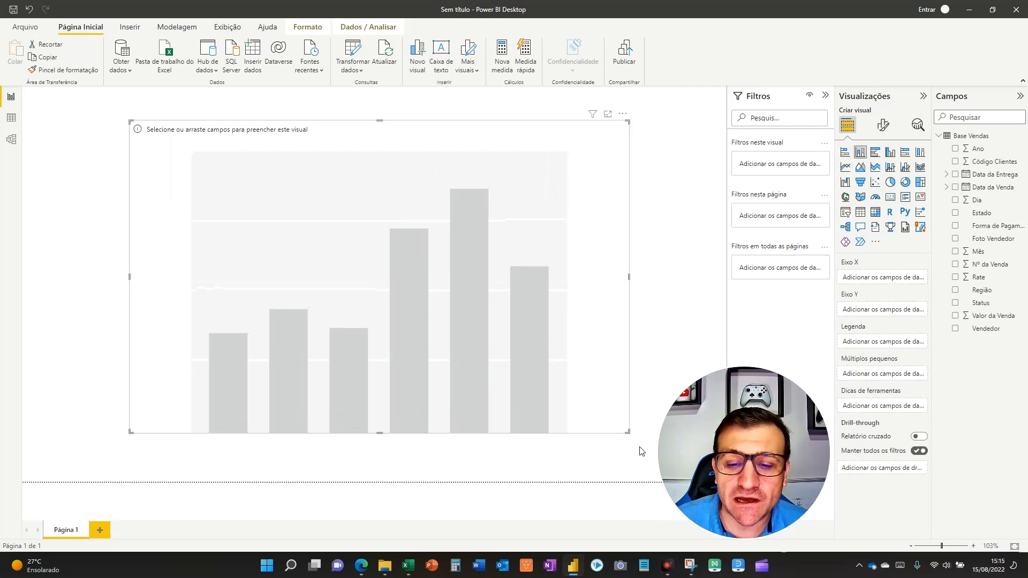
{"action": "left_click_drag", "start_coordinate": [628, 432], "coordinate": [598, 350]}
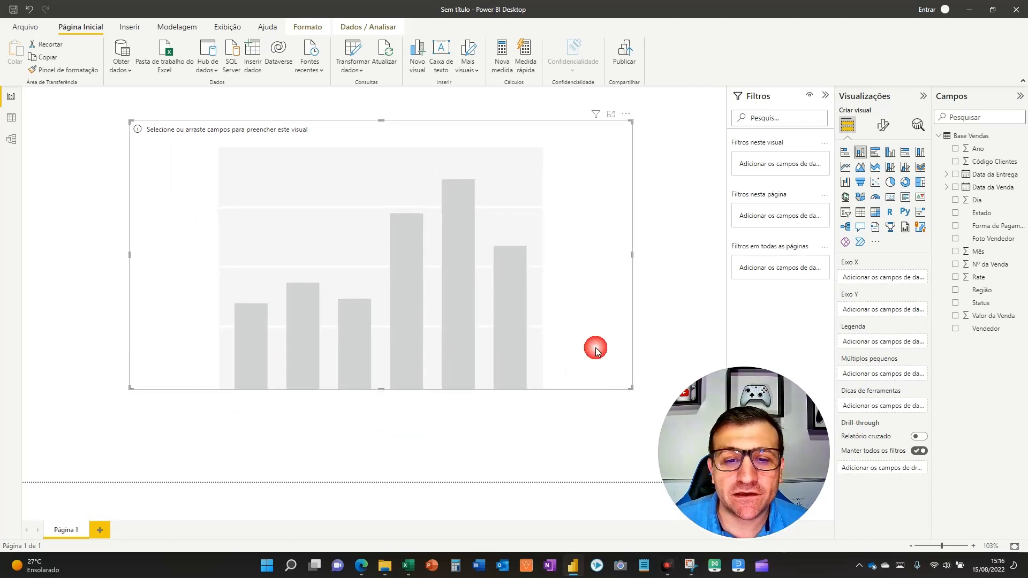
- Add Valor da Venda as the chart's Y axis and Vendedor as its X axis
{"action": "key", "text": "F5"}
{"action": "left_click", "coordinate": [956, 317]}
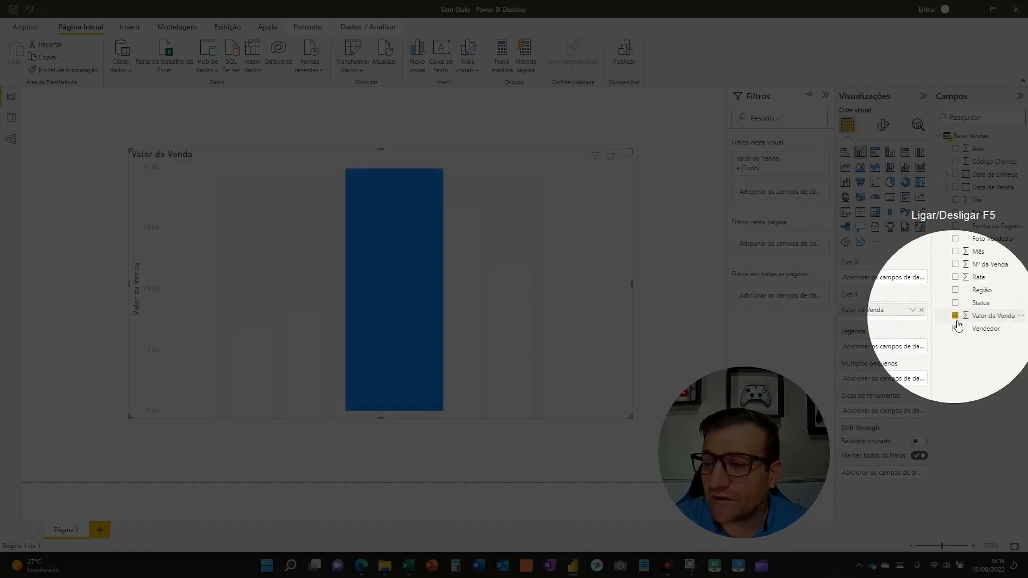
{"action": "left_click", "coordinate": [955, 328]}
{"action": "key", "text": "F5"}
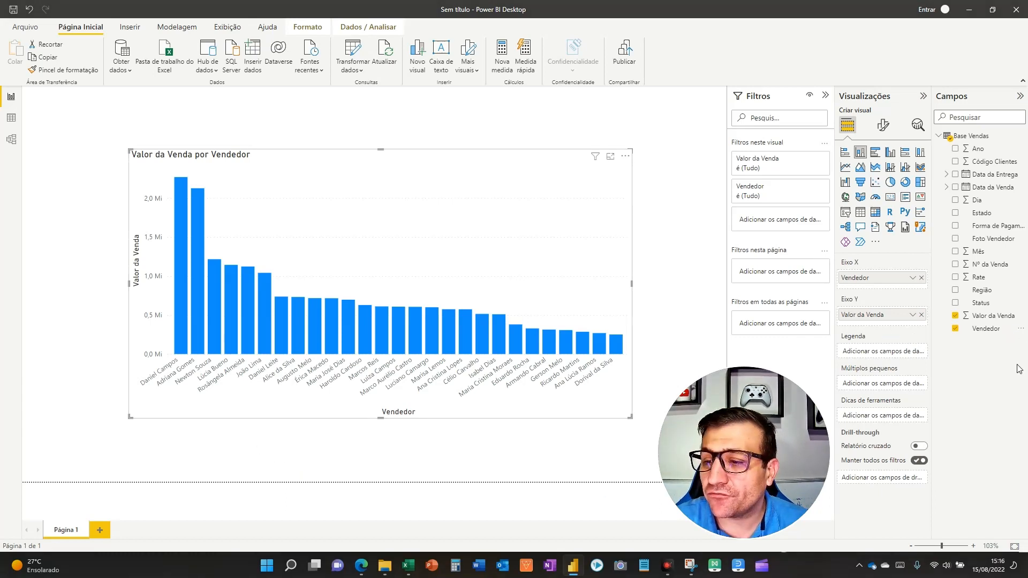
- Examine the sales values of the best-selling and worst-selling sellers at the two ends of the column chart
{"action": "left_click_drag", "start_coordinate": [121, 341], "coordinate": [195, 402]}
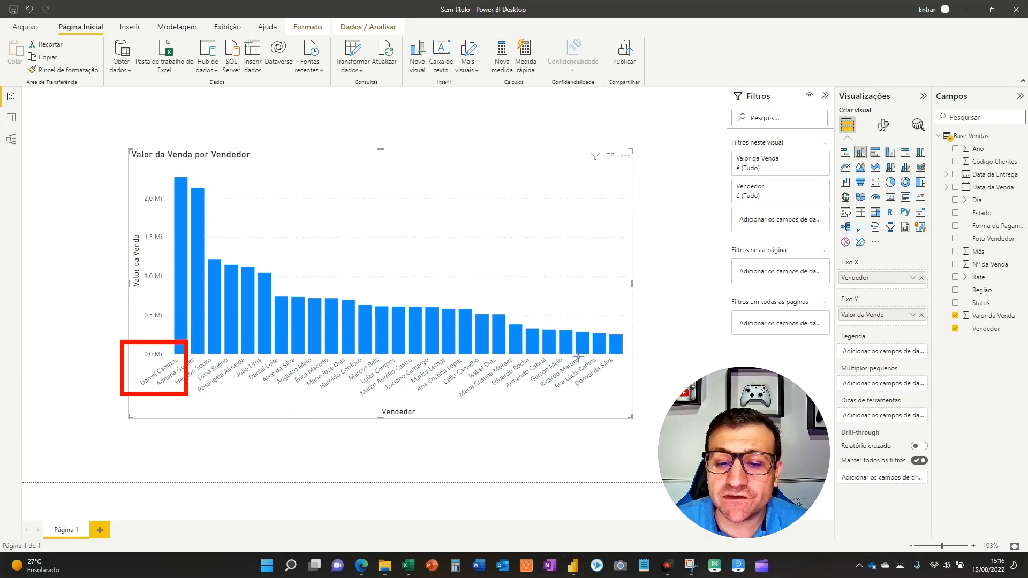
{"action": "left_click_drag", "start_coordinate": [566, 343], "coordinate": [628, 397]}
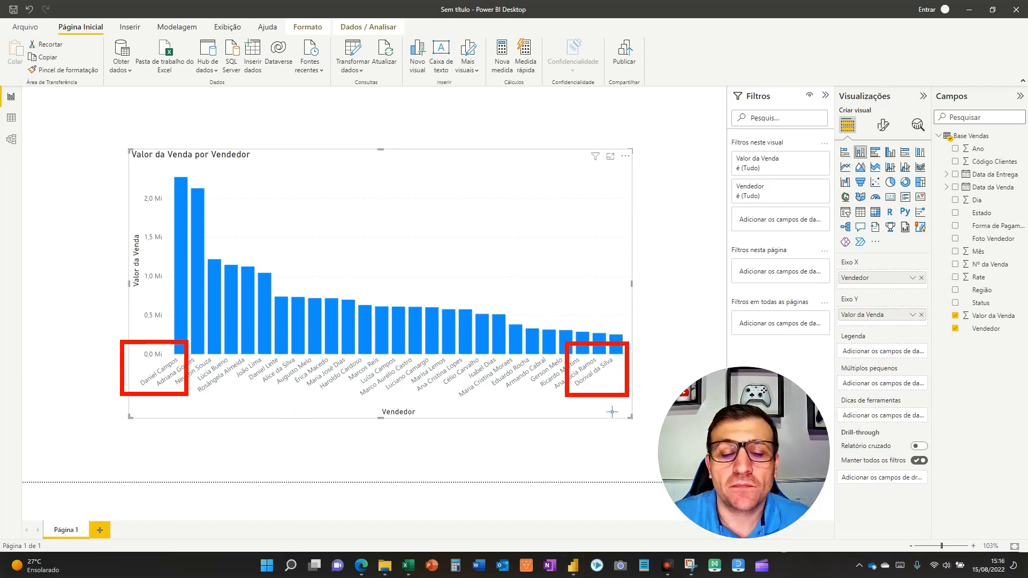
{"action": "key", "text": "Escape"}
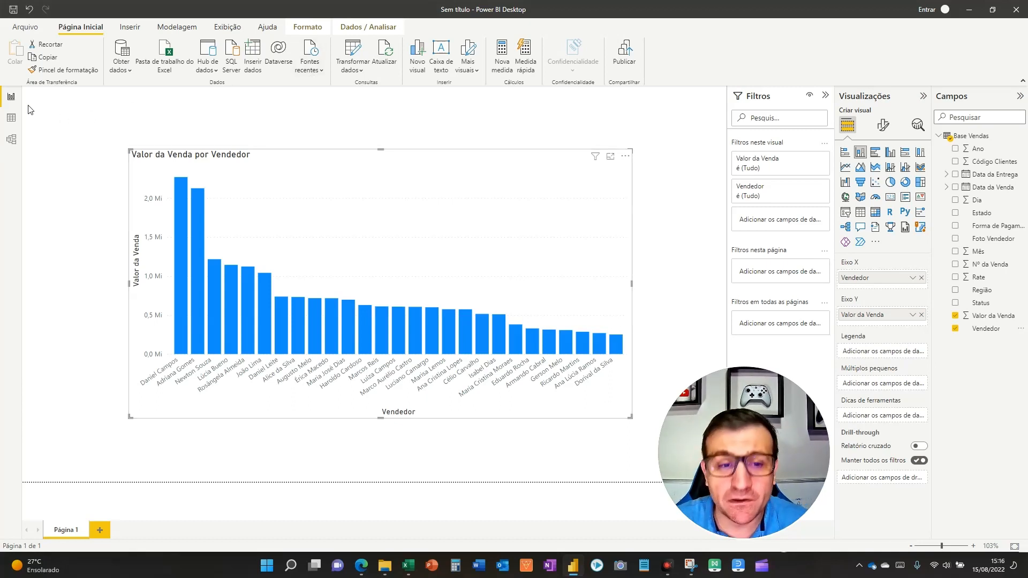
{"action": "key", "text": "F5"}
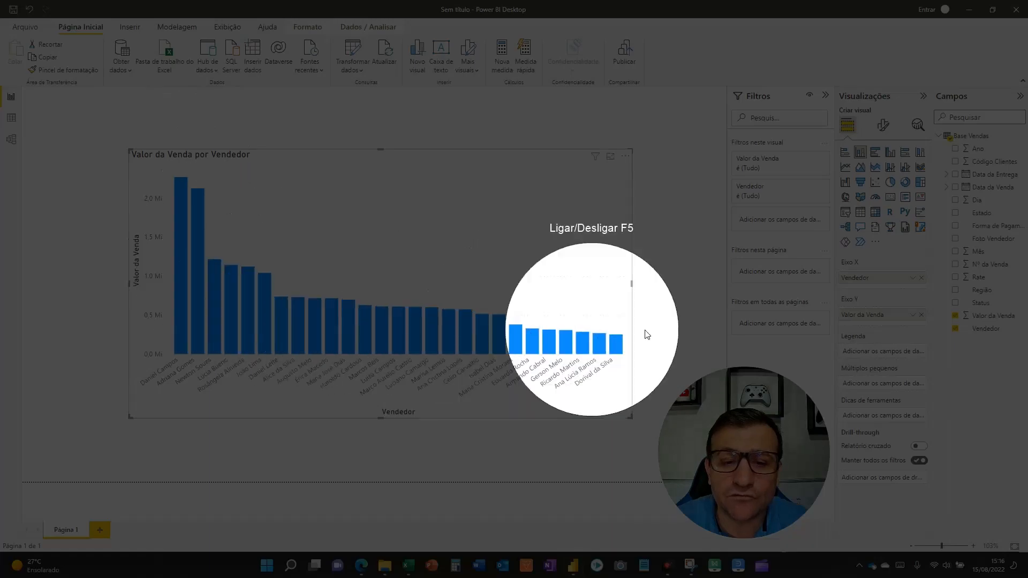
{"action": "key", "text": "F5"}
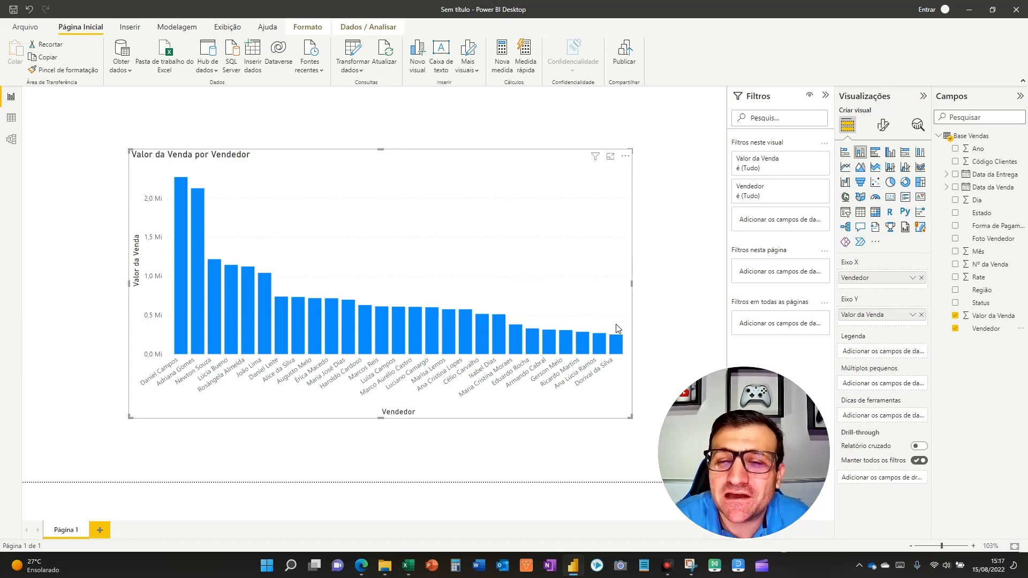
{"action": "mouse_move", "coordinate": [197, 196]}
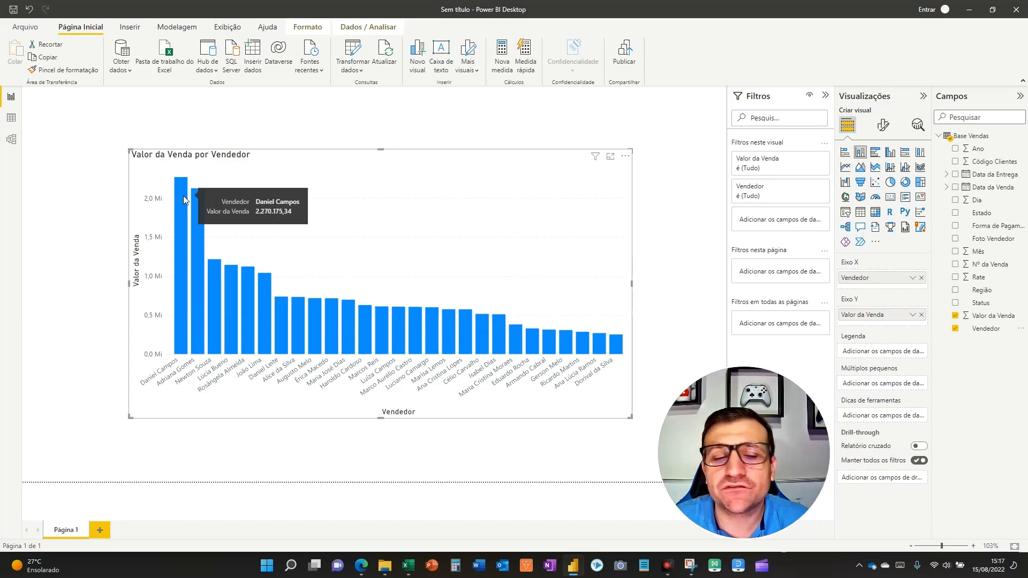
{"action": "key", "text": "F5"}
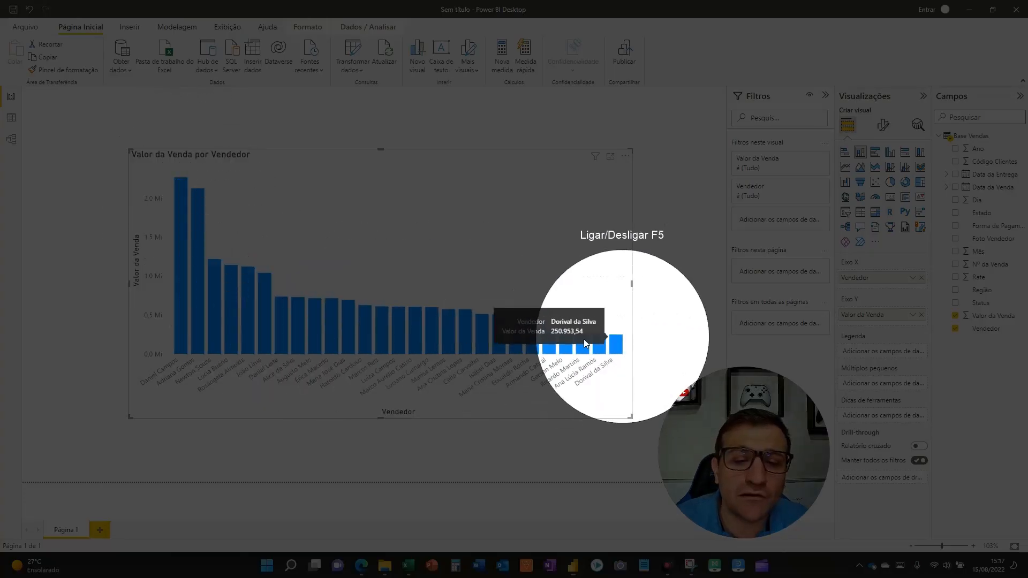
{"action": "key", "text": "F5"}
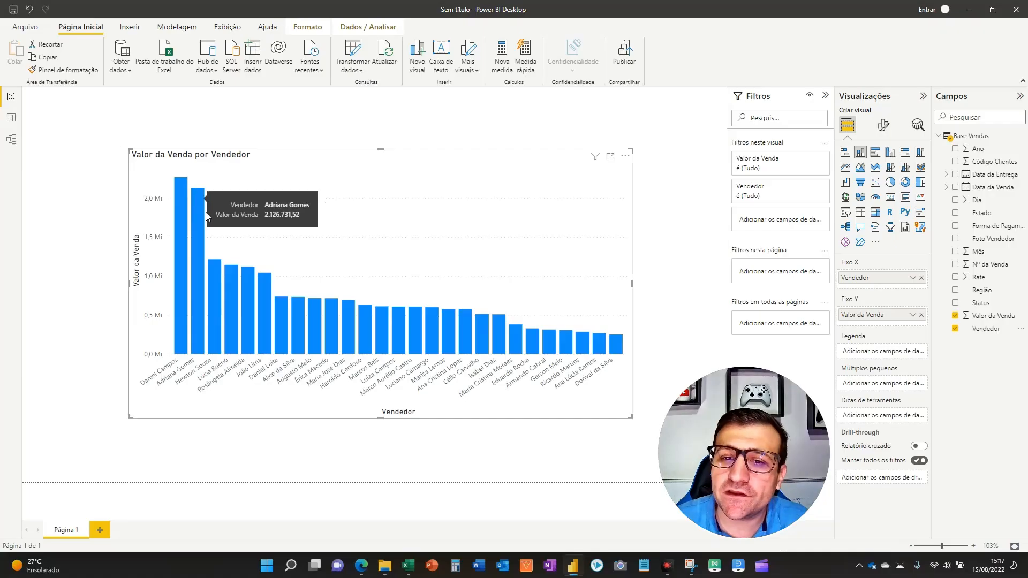
{"action": "key", "text": "F5"}
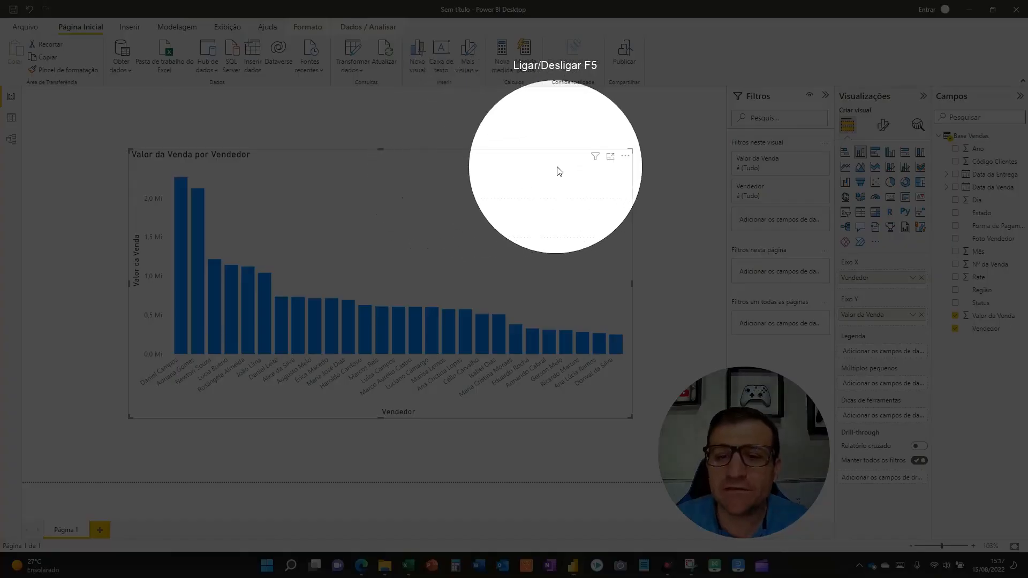
{"action": "key", "text": "F5"}
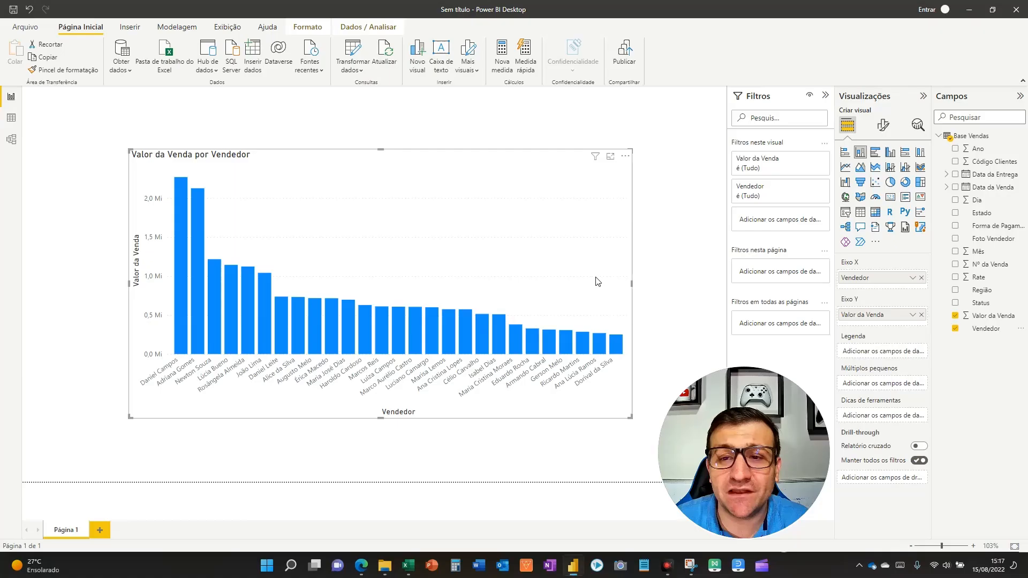
- Set the default colour of the chart's columns to a medium indigo-blue theme shade
{"action": "left_click", "coordinate": [884, 127]}
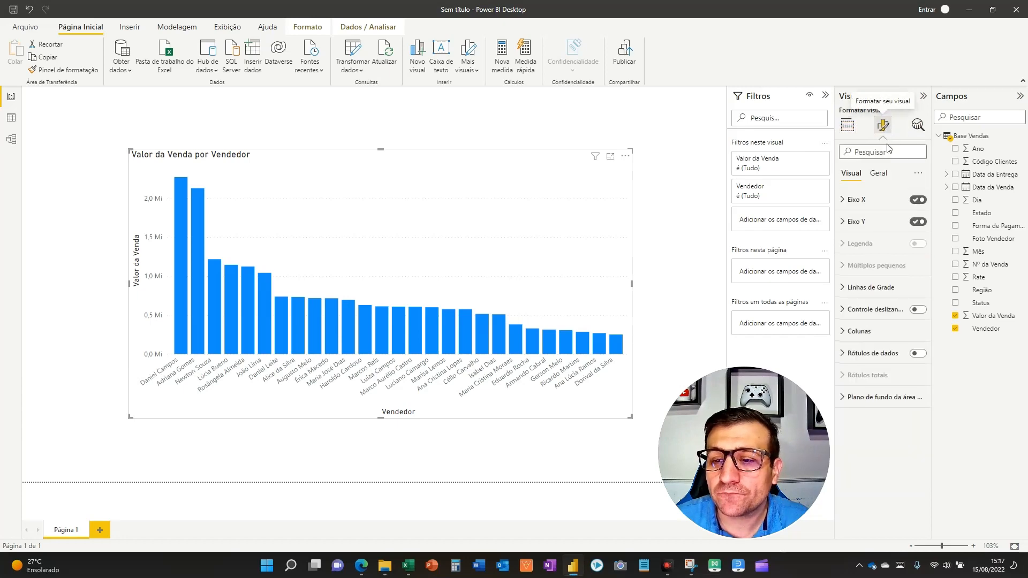
{"action": "key", "text": "F5"}
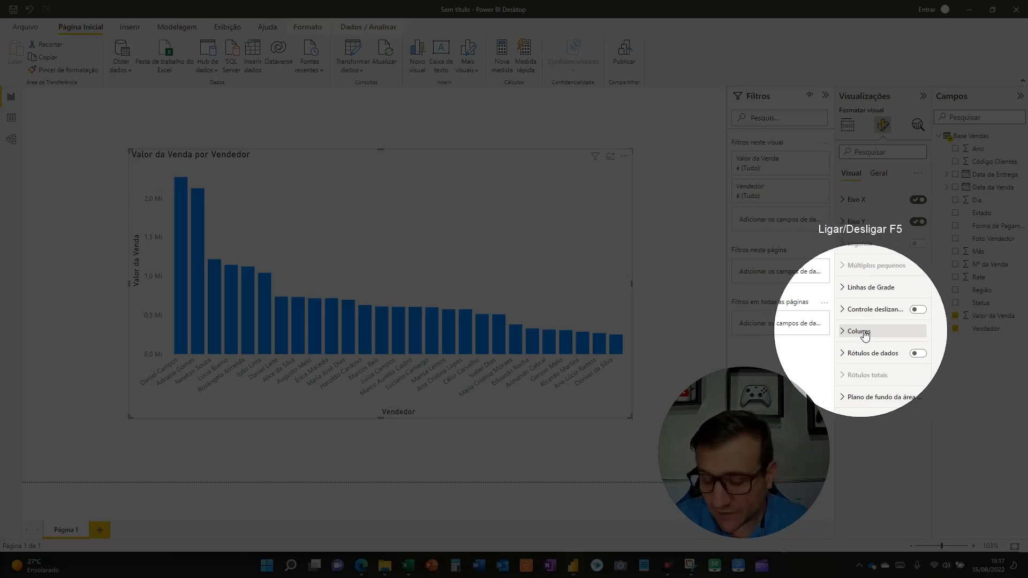
{"action": "key", "text": "F5"}
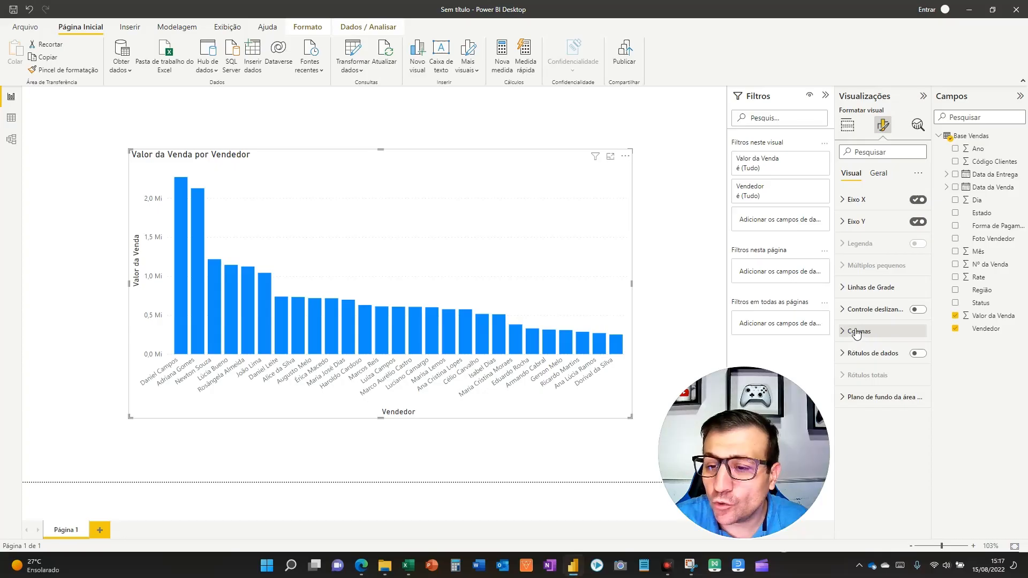
{"action": "left_click", "coordinate": [858, 331]}
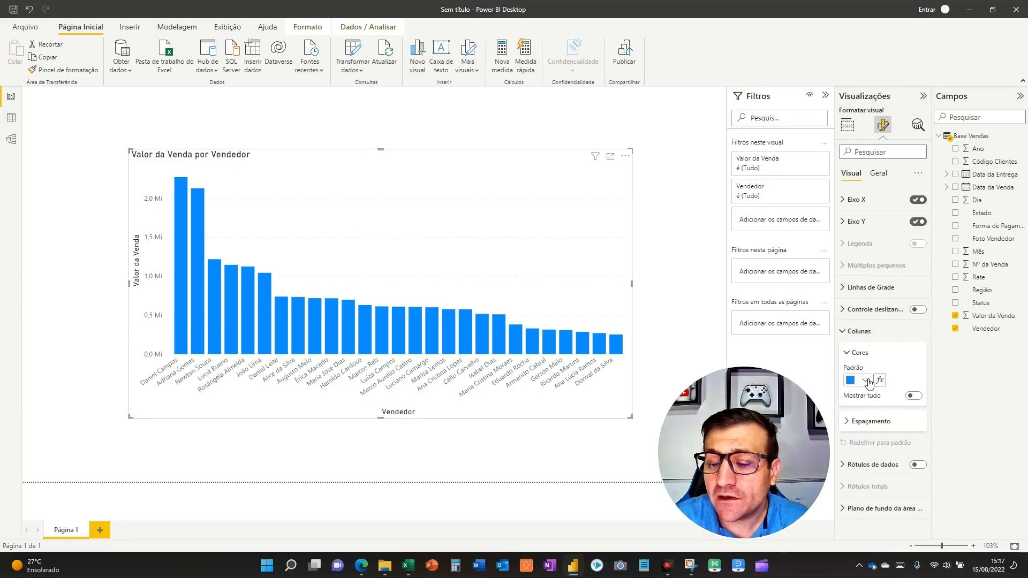
{"action": "key", "text": "F5"}
{"action": "key", "text": "F5"}
{"action": "left_click", "coordinate": [867, 381]}
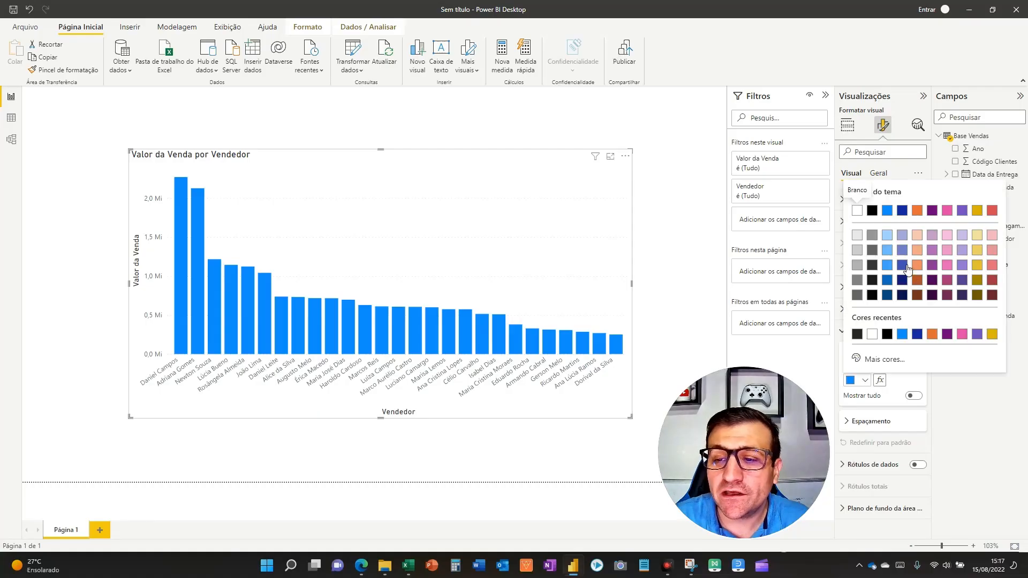
{"action": "left_click", "coordinate": [902, 264]}
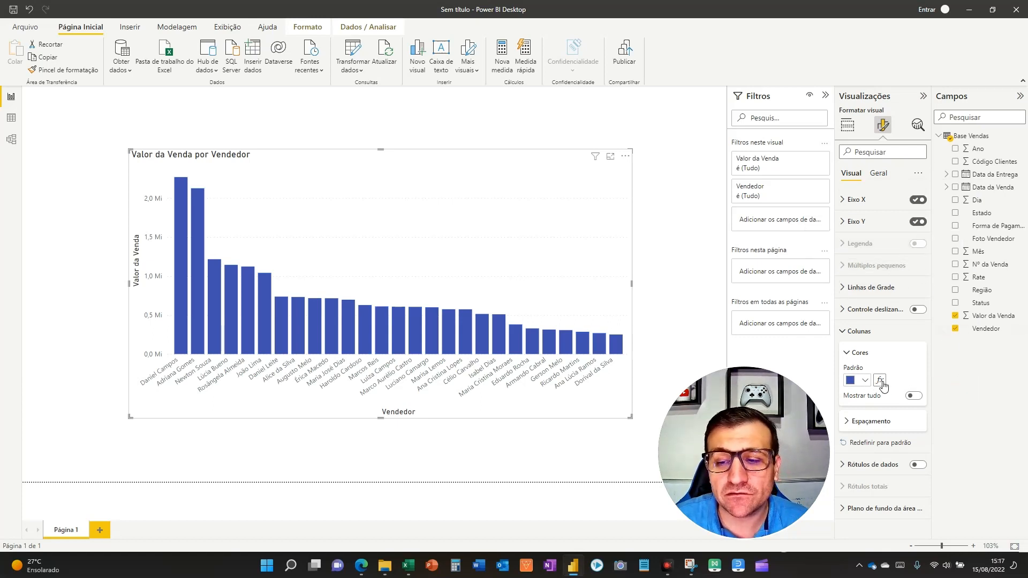
- Open the conditional formatting settings for the columns' default colour and move the dialog off the filter pane
{"action": "key", "text": "F5"}
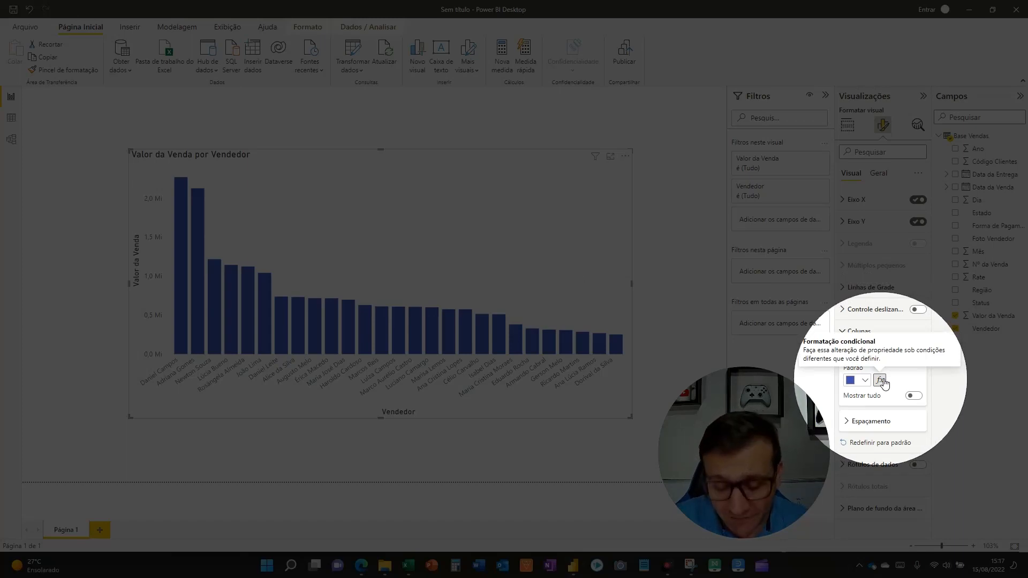
{"action": "key", "text": "F5"}
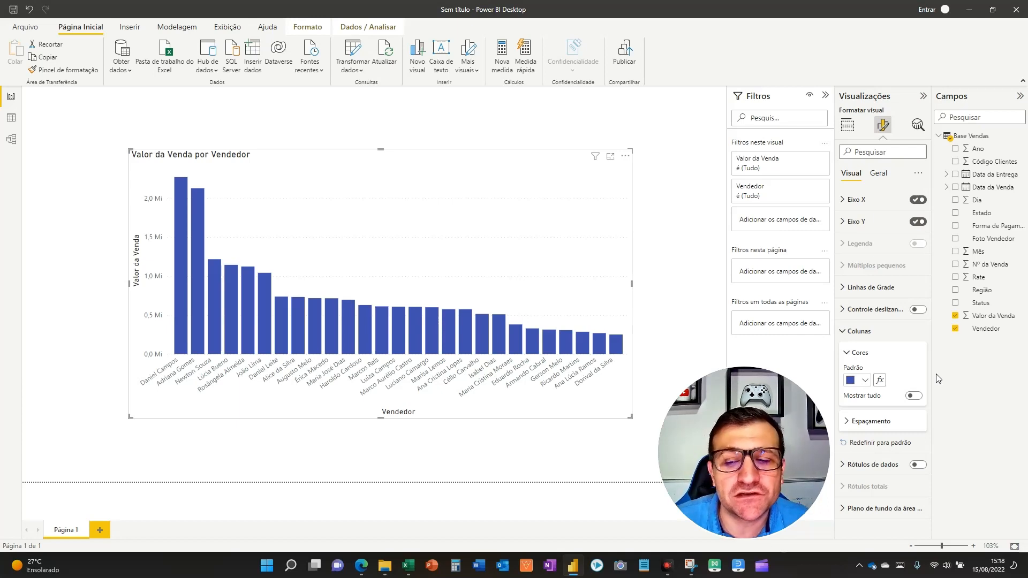
{"action": "key", "text": "F5"}
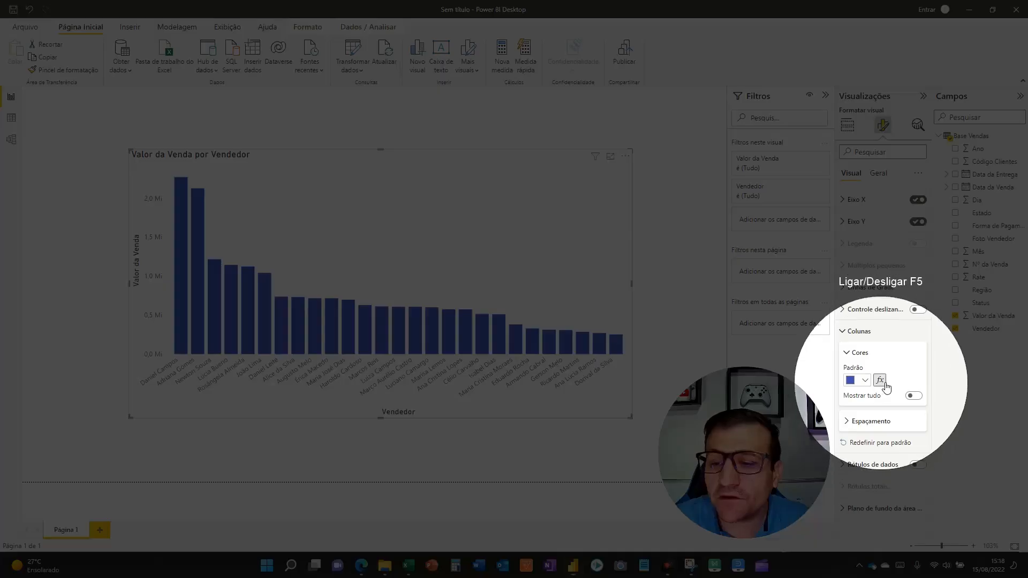
{"action": "key", "text": "F5"}
{"action": "left_click", "coordinate": [880, 380]}
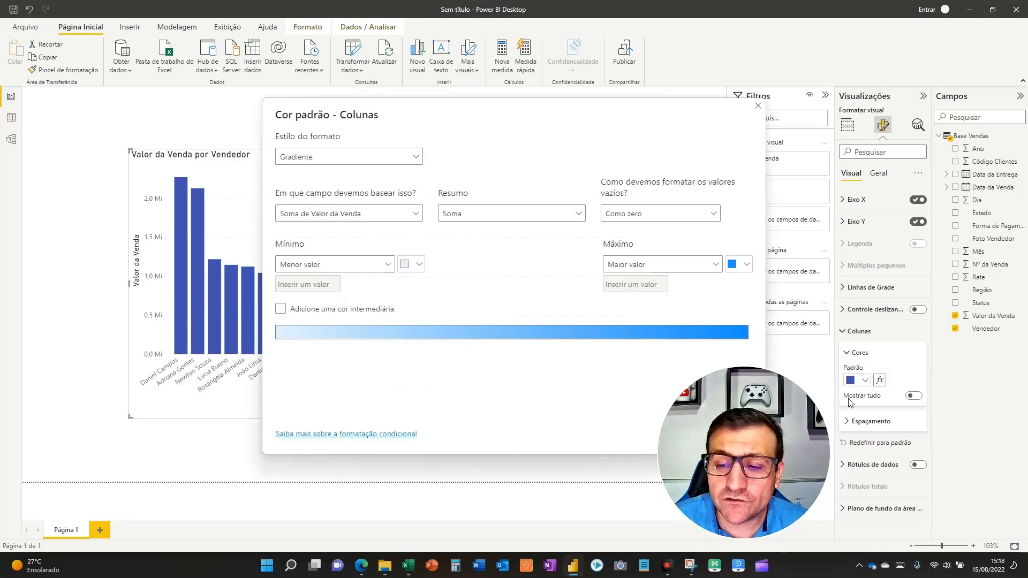
{"action": "left_click_drag", "start_coordinate": [436, 111], "coordinate": [348, 126]}
- Review the available format styles for the column colour, keep Gradiente, and check the base field and summary settings
{"action": "key", "text": "F5"}
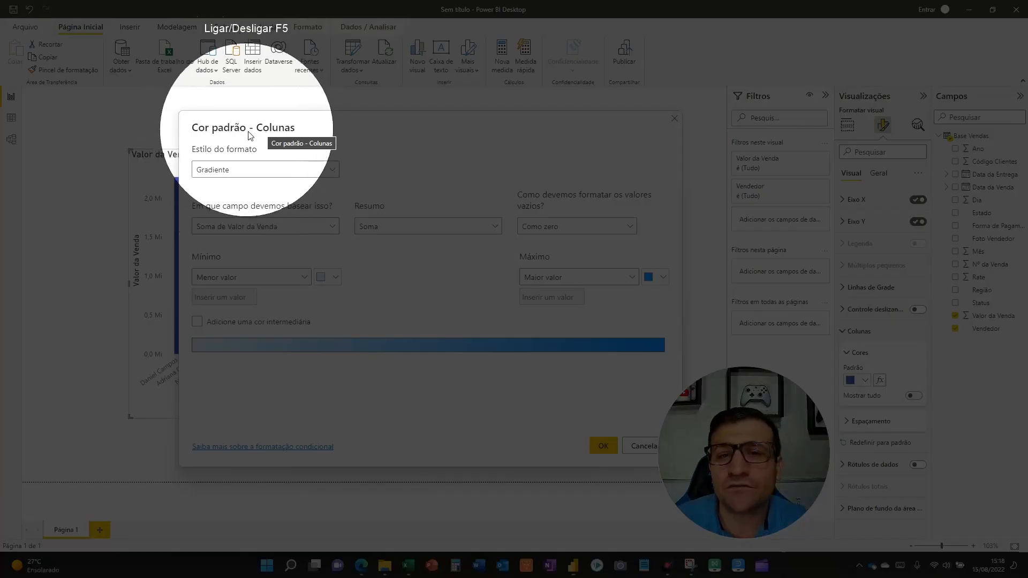
{"action": "key", "text": "F5"}
{"action": "key", "text": "F5"}
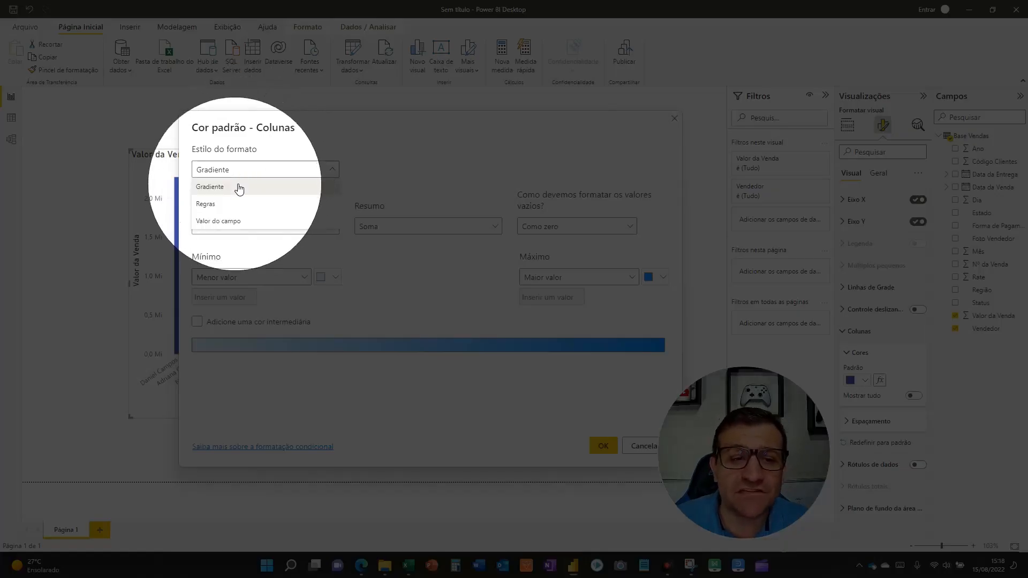
{"action": "key", "text": "F5"}
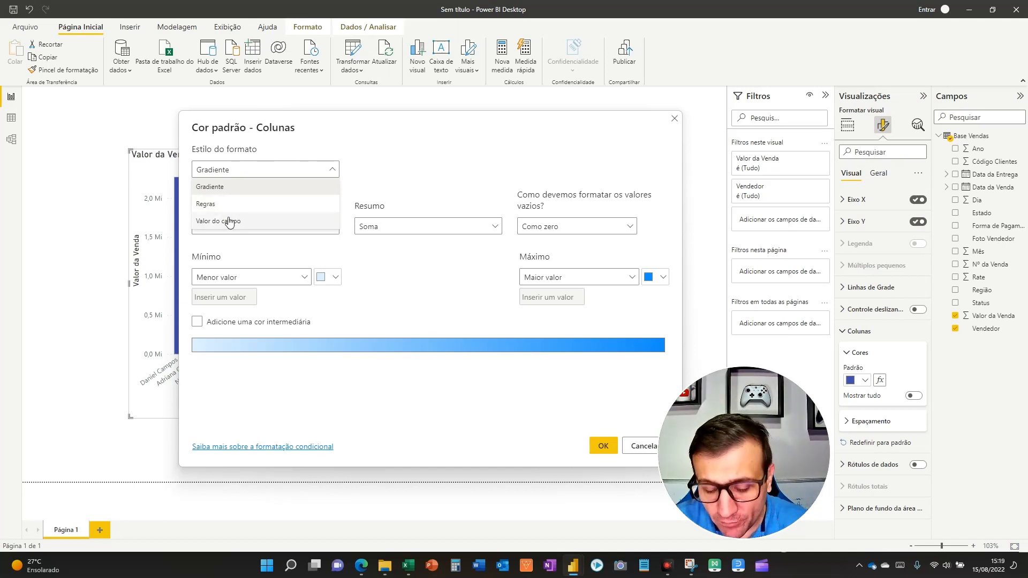
{"action": "key", "text": "F5"}
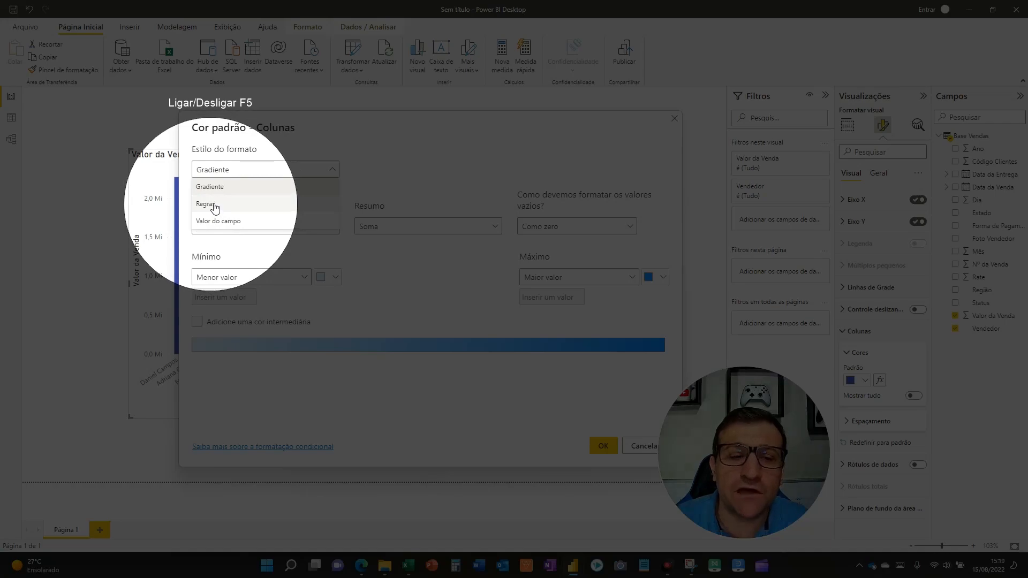
{"action": "key", "text": "F5"}
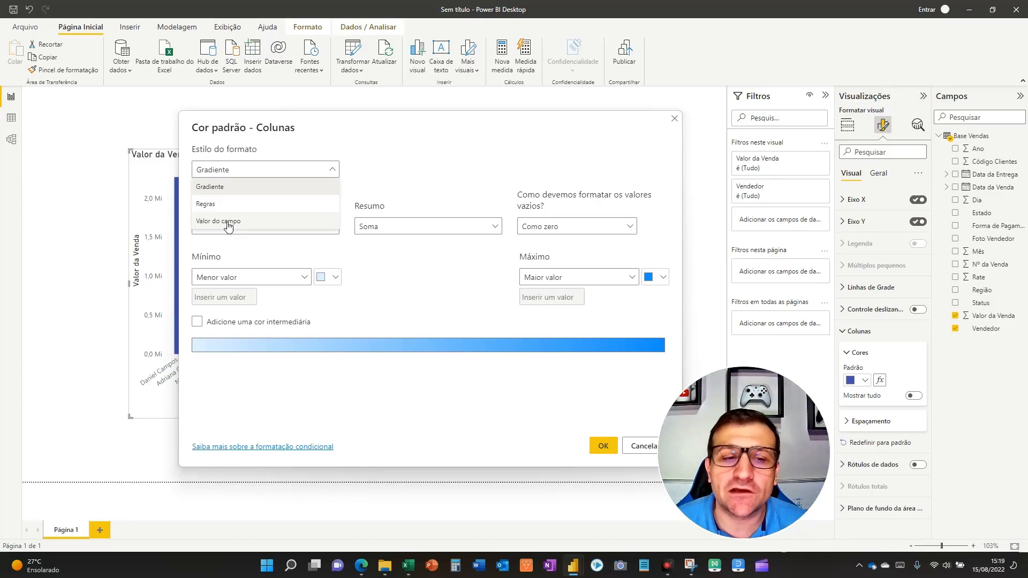
{"action": "key", "text": "F5"}
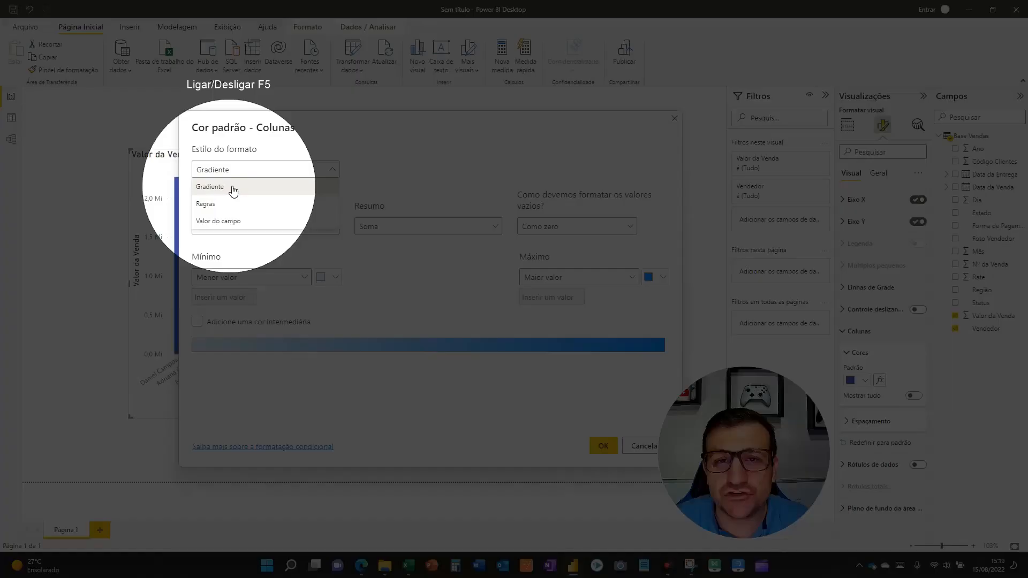
{"action": "key", "text": "F5"}
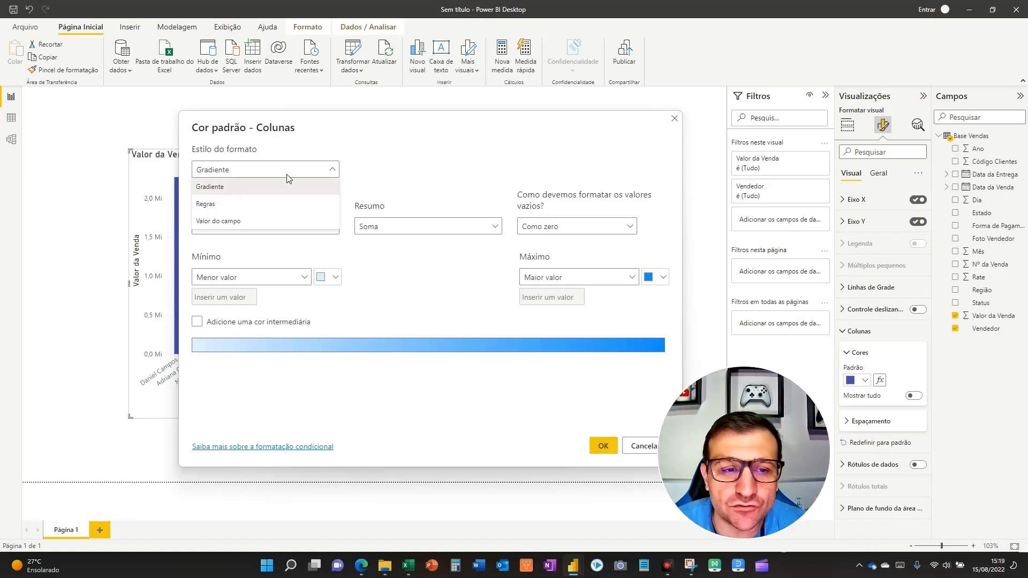
{"action": "left_click", "coordinate": [273, 263]}
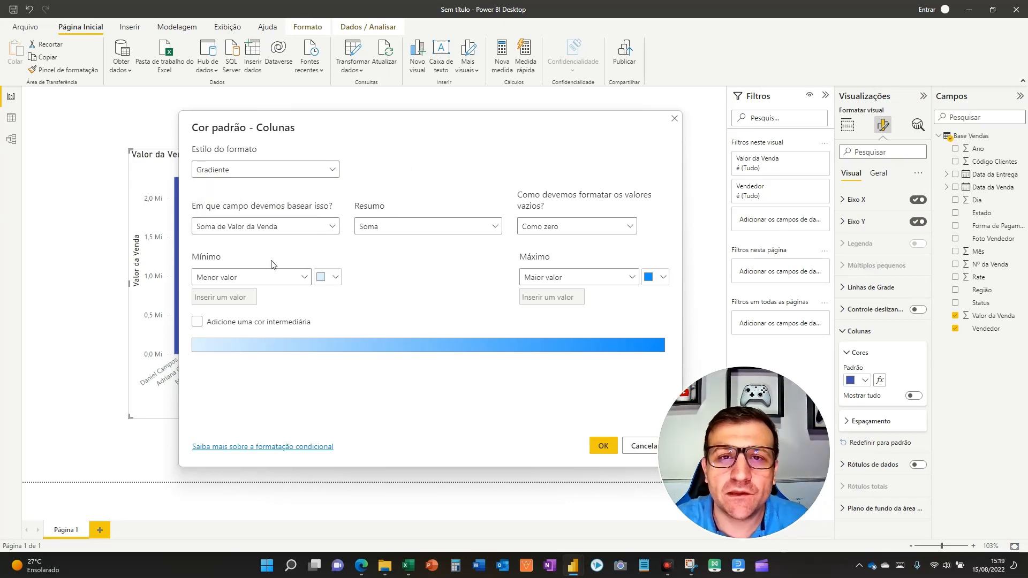
{"action": "key", "text": "F5"}
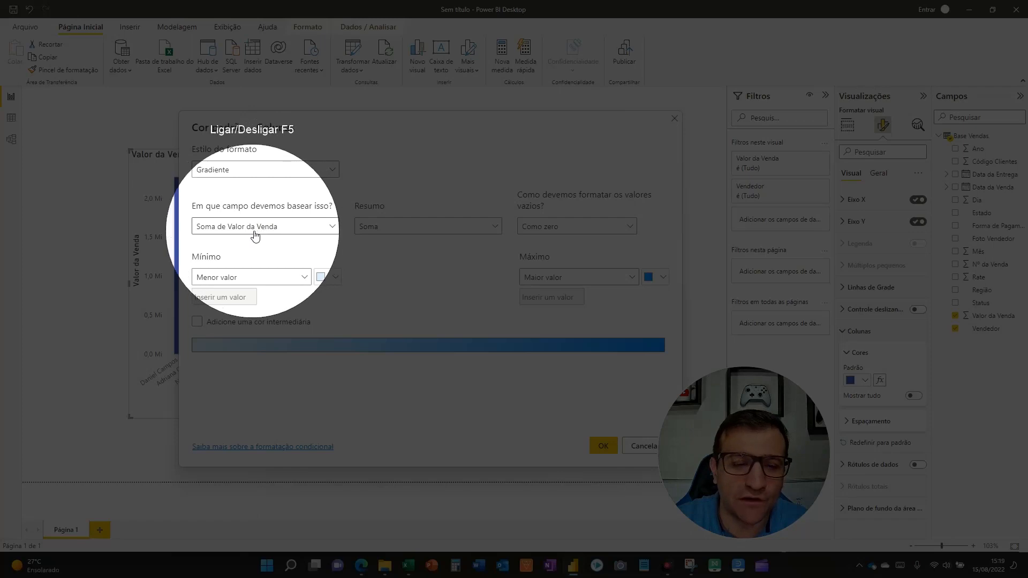
{"action": "key", "text": "F5"}
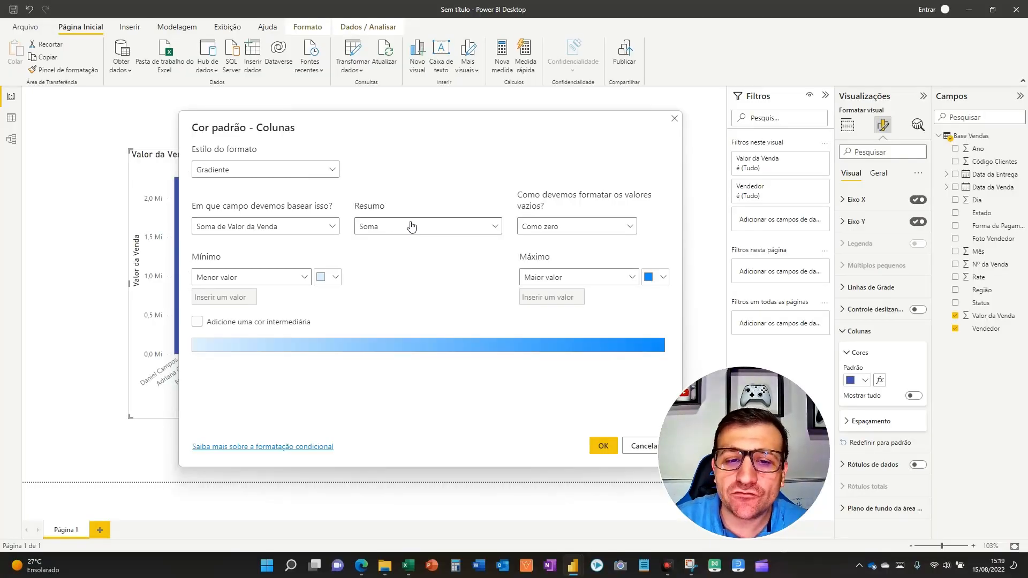
- Review the summary options for the base field Soma de Valor da Venda and keep Soma
{"action": "key", "text": "F5"}
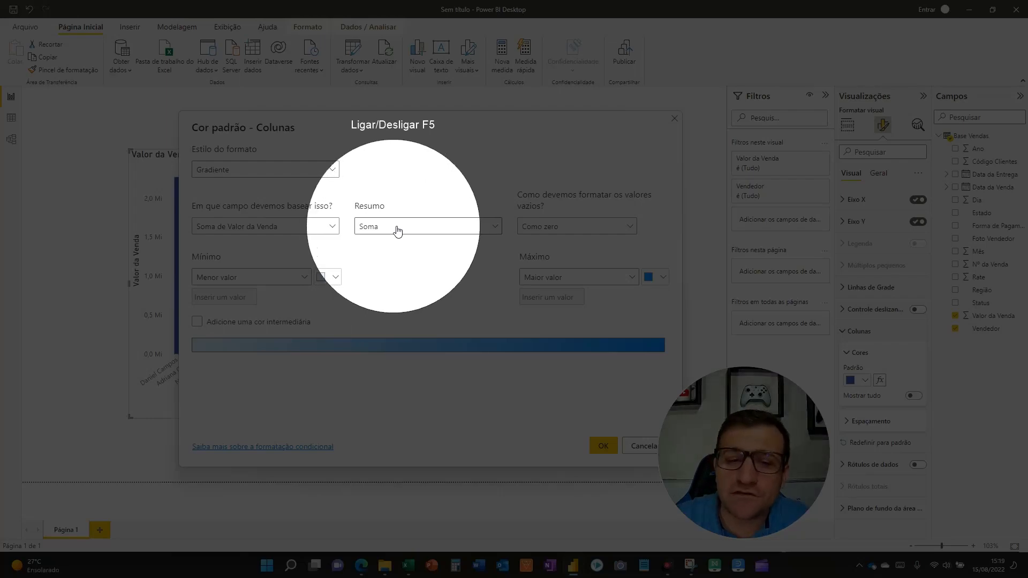
{"action": "key", "text": "F5"}
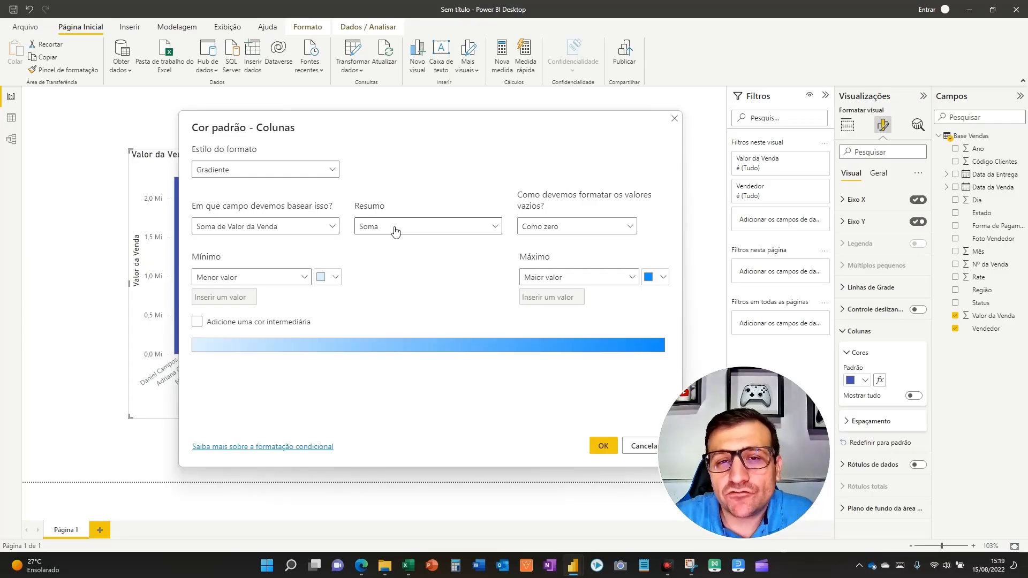
{"action": "left_click", "coordinate": [399, 229]}
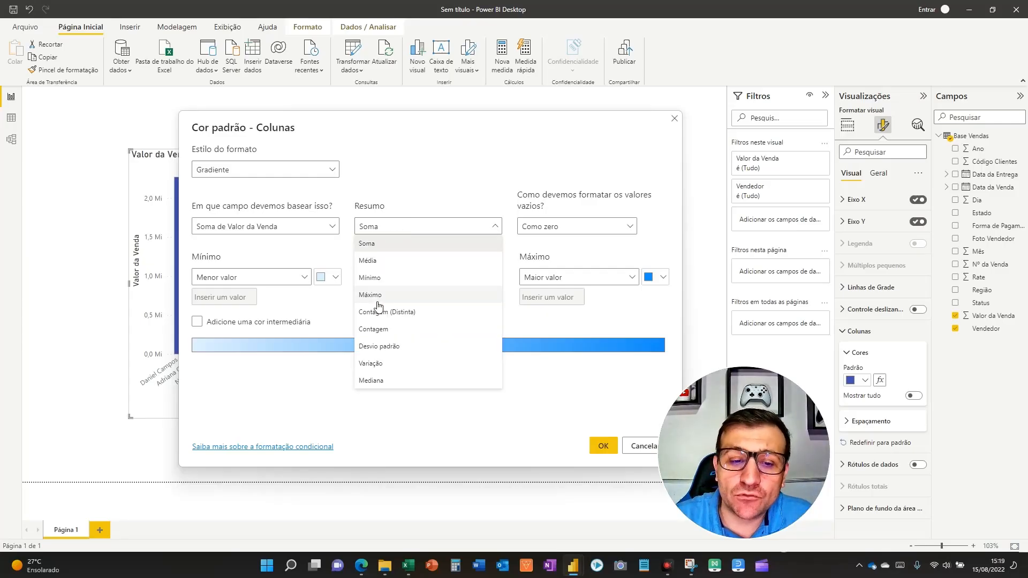
{"action": "key", "text": "F5"}
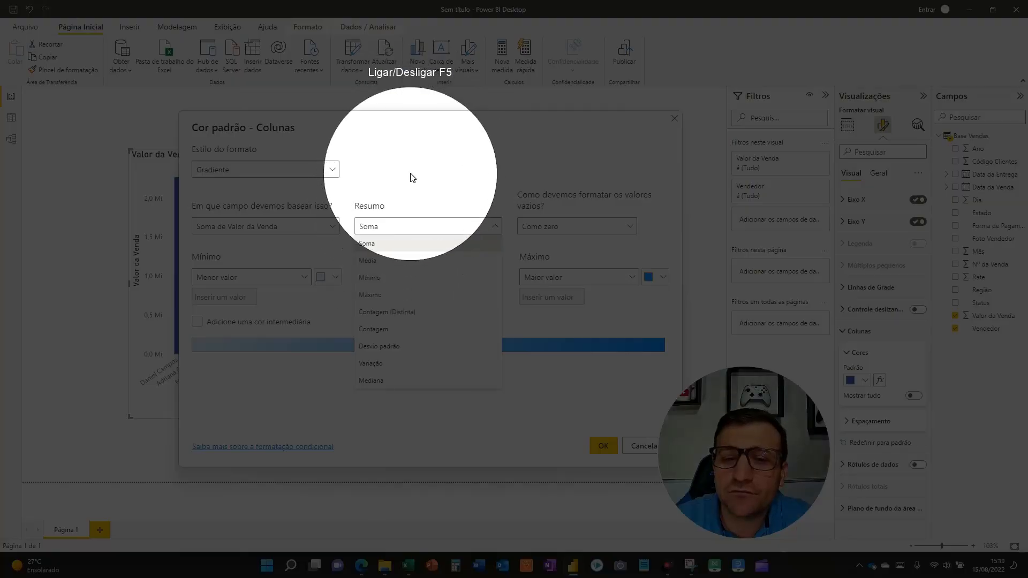
{"action": "left_click", "coordinate": [412, 178]}
{"action": "key", "text": "F5"}
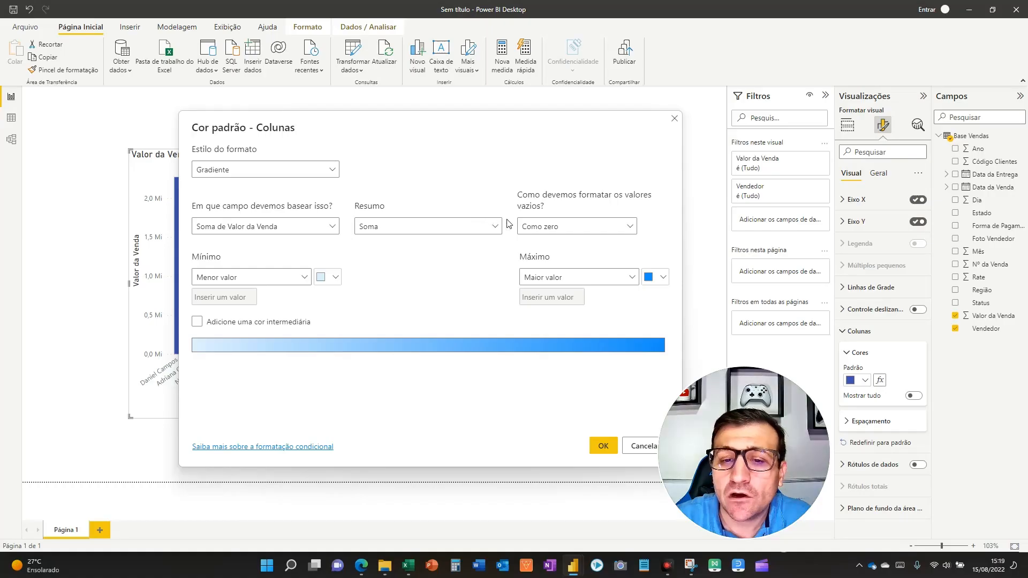
- Review the options for formatting empty values, keep Como zero, and check the gradient's minimum value setting
{"action": "key", "text": "F5"}
{"action": "left_click", "coordinate": [567, 230]}
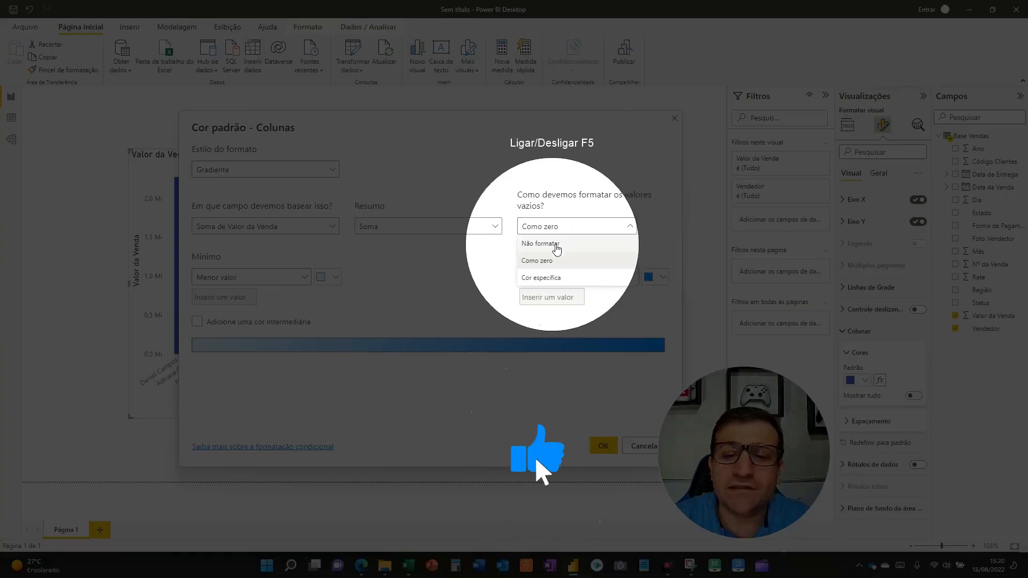
{"action": "key", "text": "F5"}
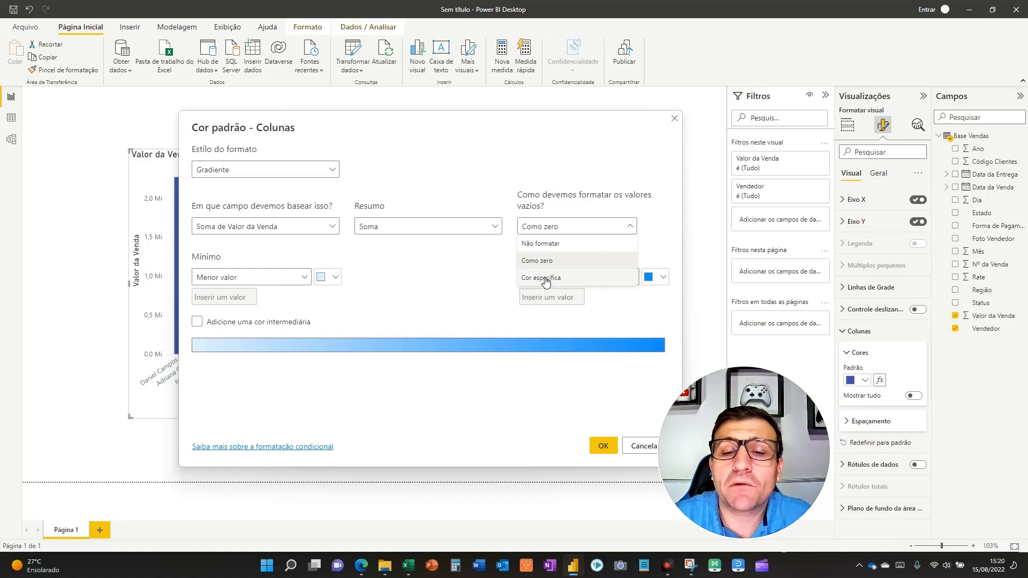
{"action": "left_click", "coordinate": [462, 169]}
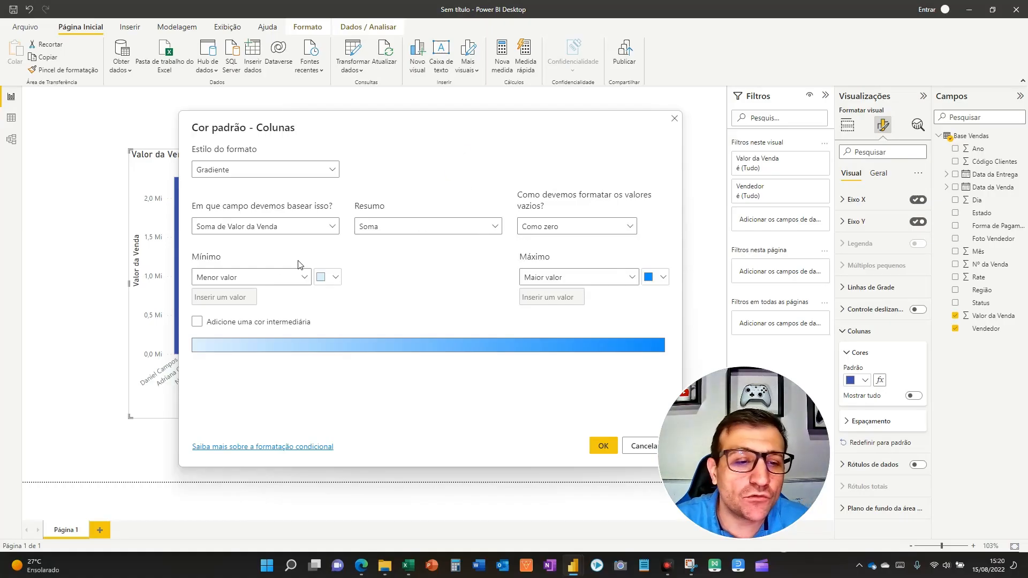
{"action": "key", "text": "F5"}
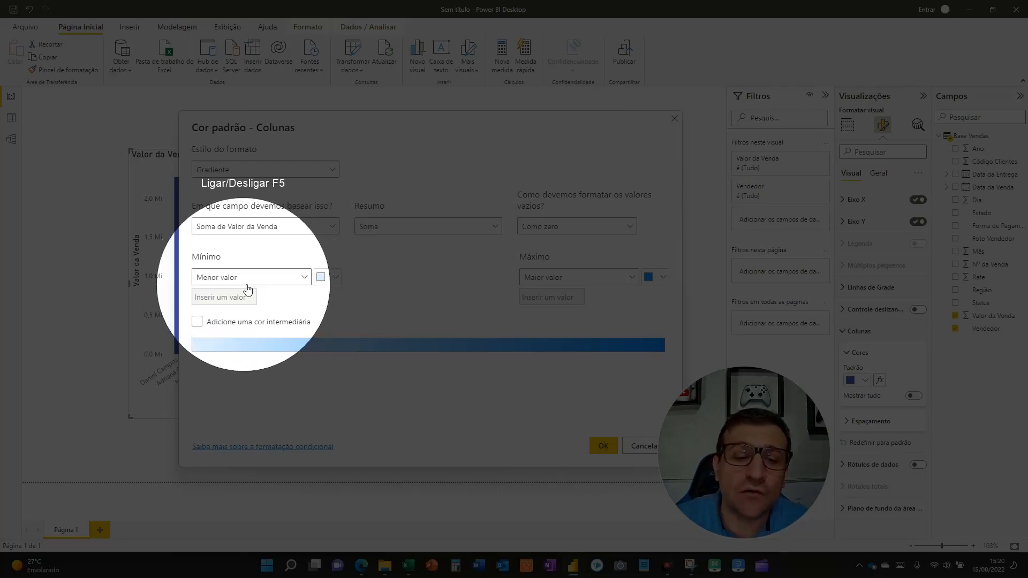
{"action": "key", "text": "F5"}
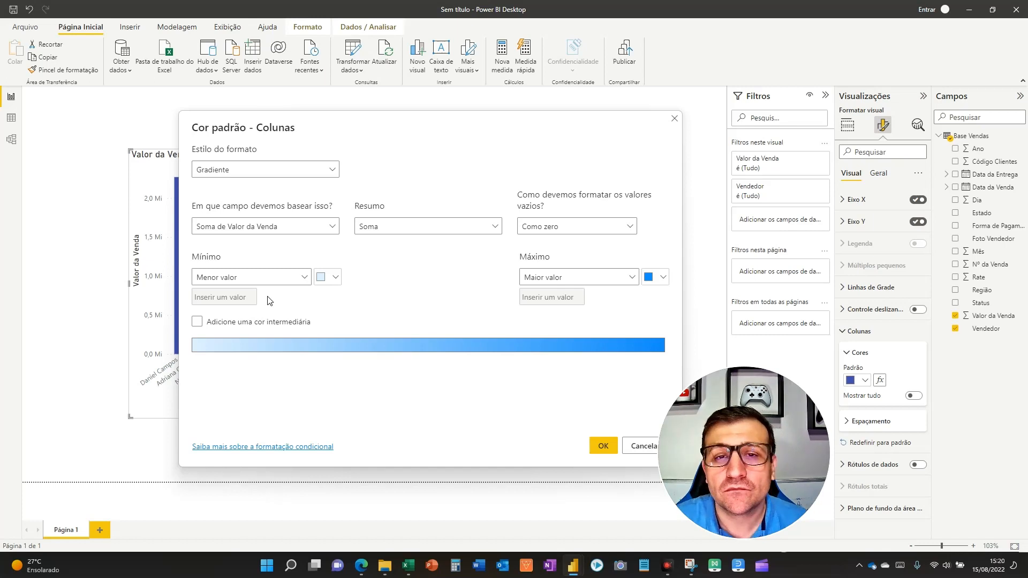
- Keep Menor valor as the gradient's minimum and set its colour to a custom strong red
{"action": "left_click", "coordinate": [261, 278]}
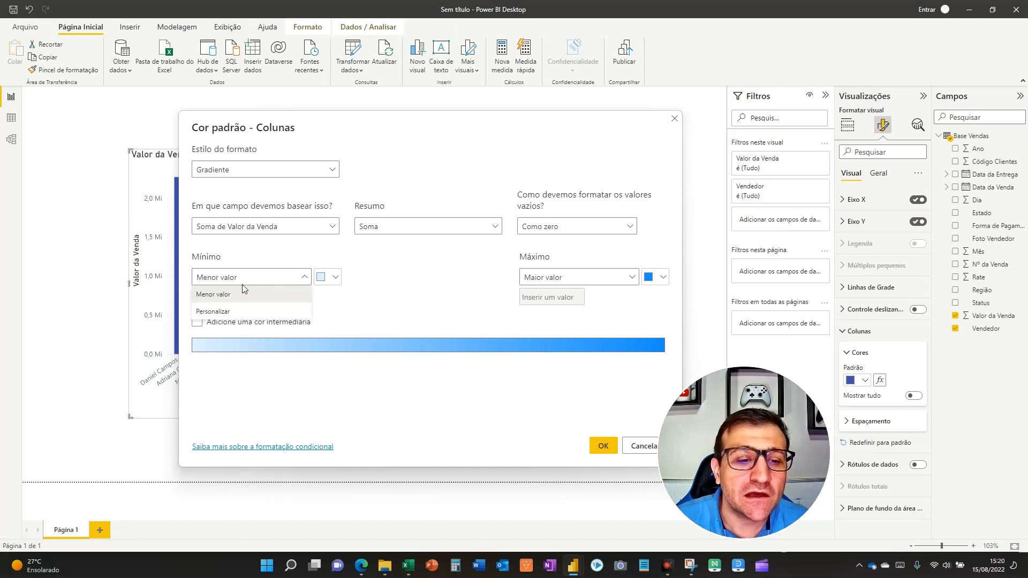
{"action": "left_click", "coordinate": [242, 289]}
{"action": "left_click", "coordinate": [337, 278]}
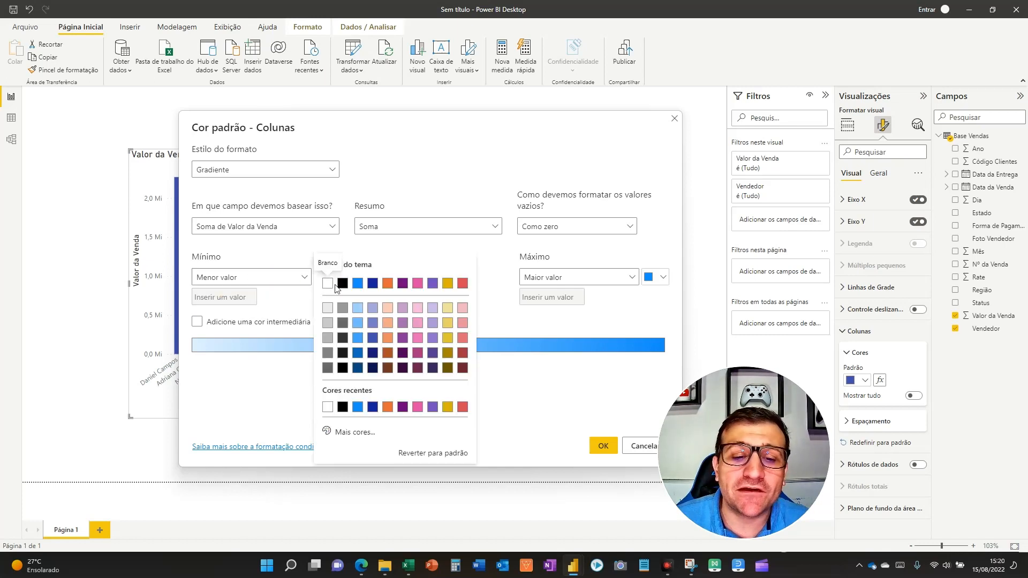
{"action": "left_click", "coordinate": [353, 432]}
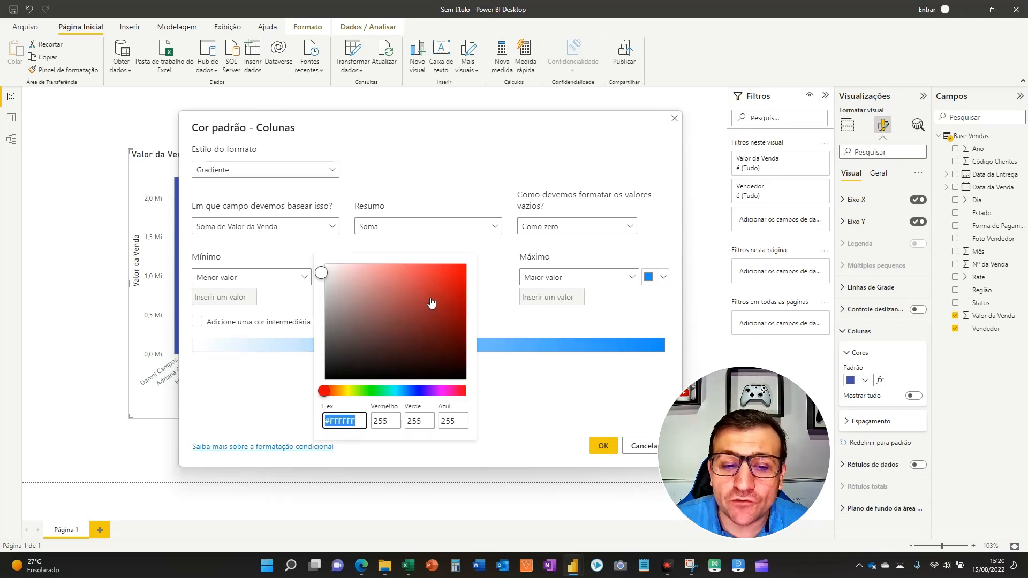
{"action": "left_click", "coordinate": [327, 390]}
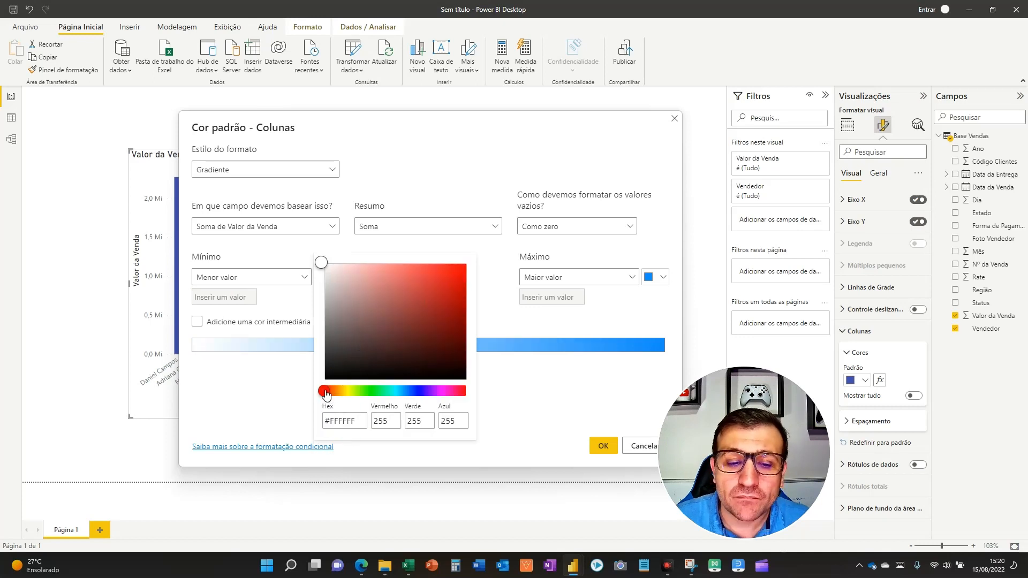
{"action": "left_click_drag", "start_coordinate": [451, 310], "coordinate": [468, 292]}
{"action": "left_click", "coordinate": [567, 327]}
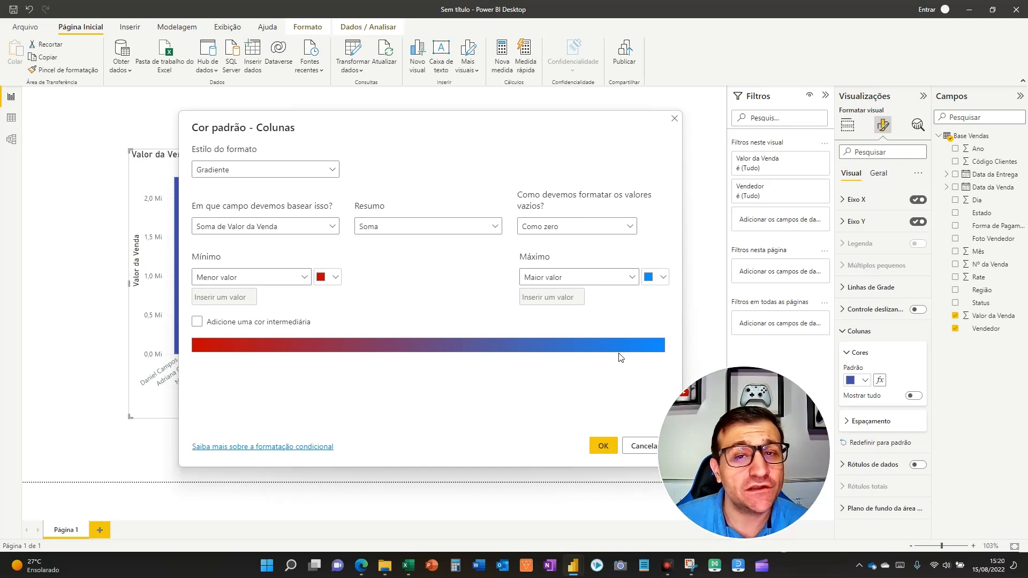
- Set the gradient's maximum colour to a custom dark green and apply the conditional formatting to the columns
{"action": "left_click", "coordinate": [662, 277]}
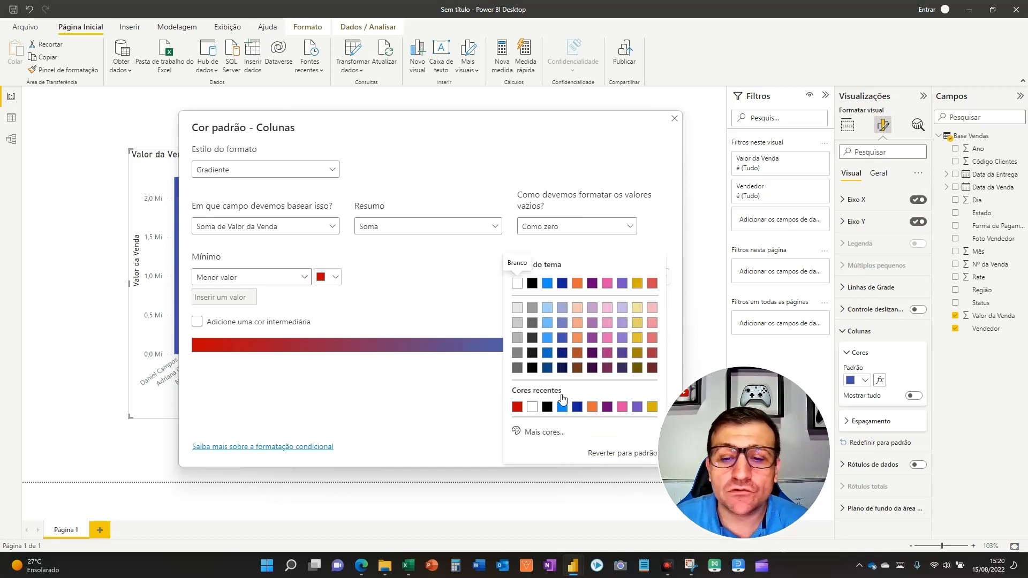
{"action": "left_click", "coordinate": [533, 433]}
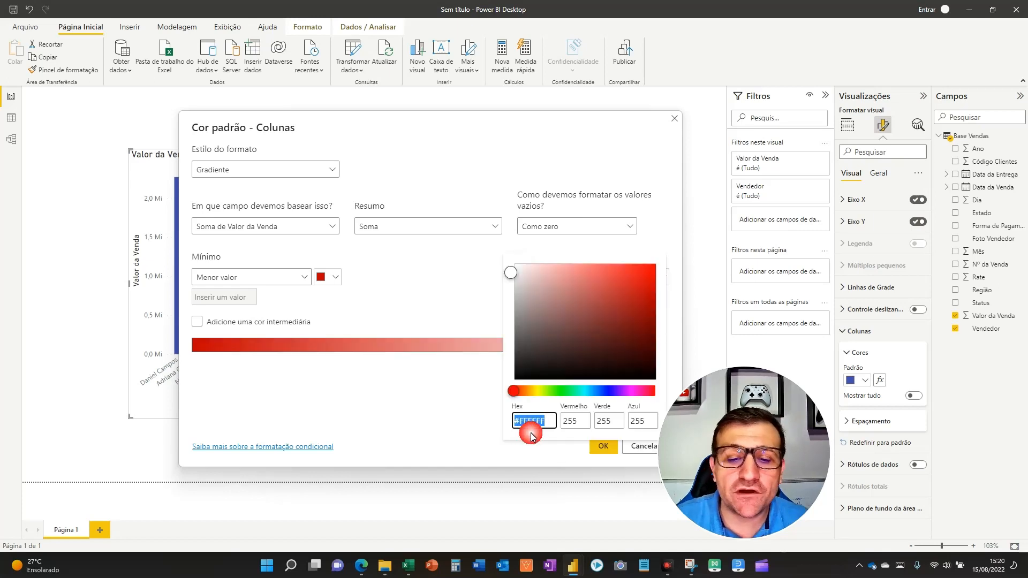
{"action": "left_click", "coordinate": [562, 391]}
{"action": "left_click_drag", "start_coordinate": [610, 333], "coordinate": [657, 331]}
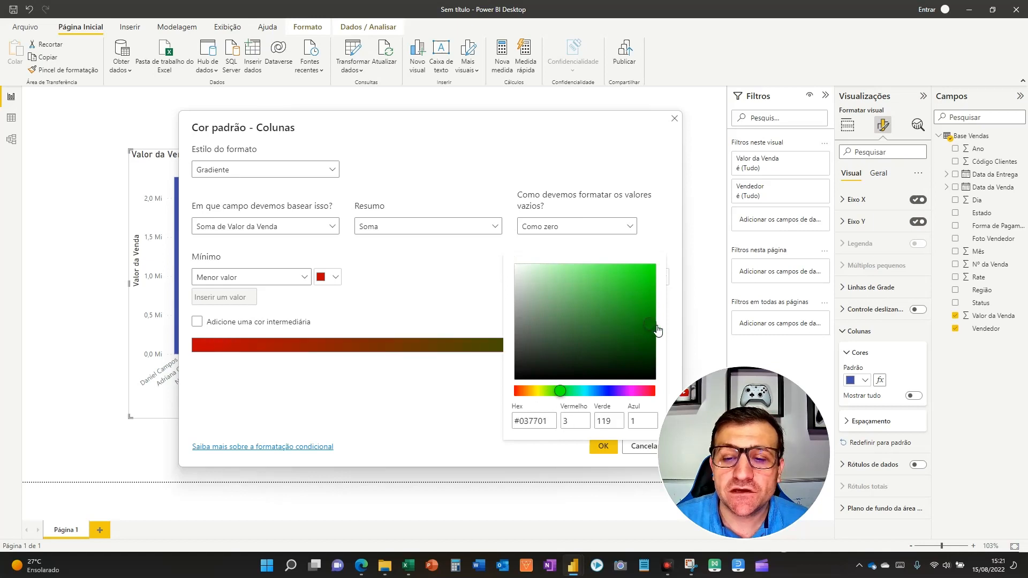
{"action": "left_click", "coordinate": [397, 406]}
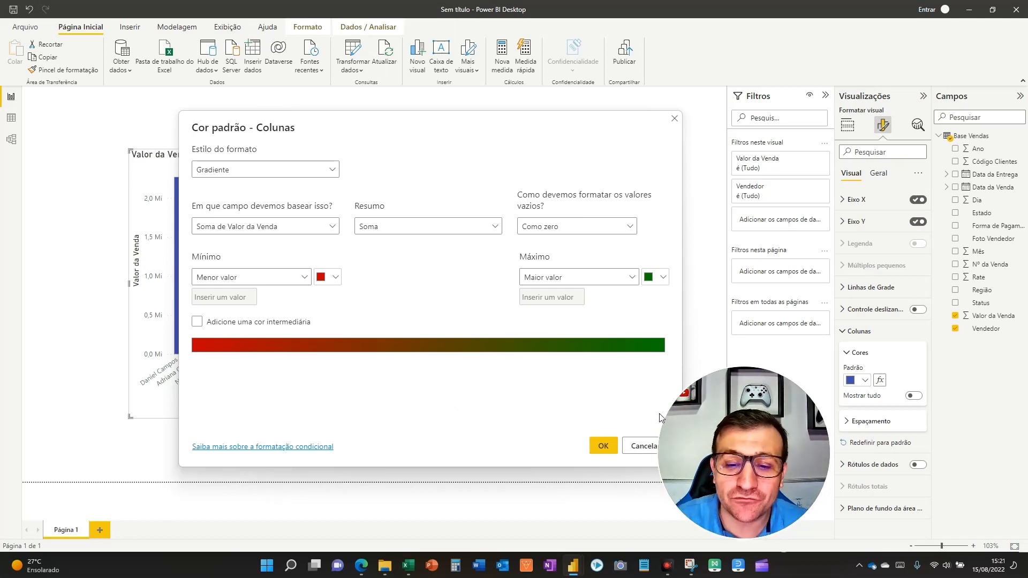
{"action": "left_click", "coordinate": [602, 446]}
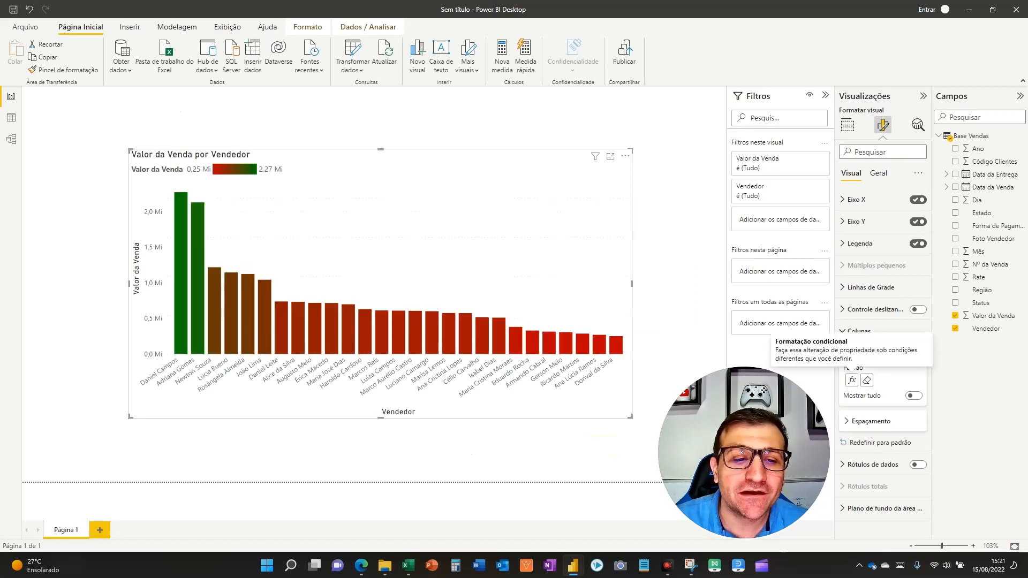
- Examine the gradient colours of the lowest-selling and highest-selling sellers' columns in the chart
{"action": "key", "text": "F5"}
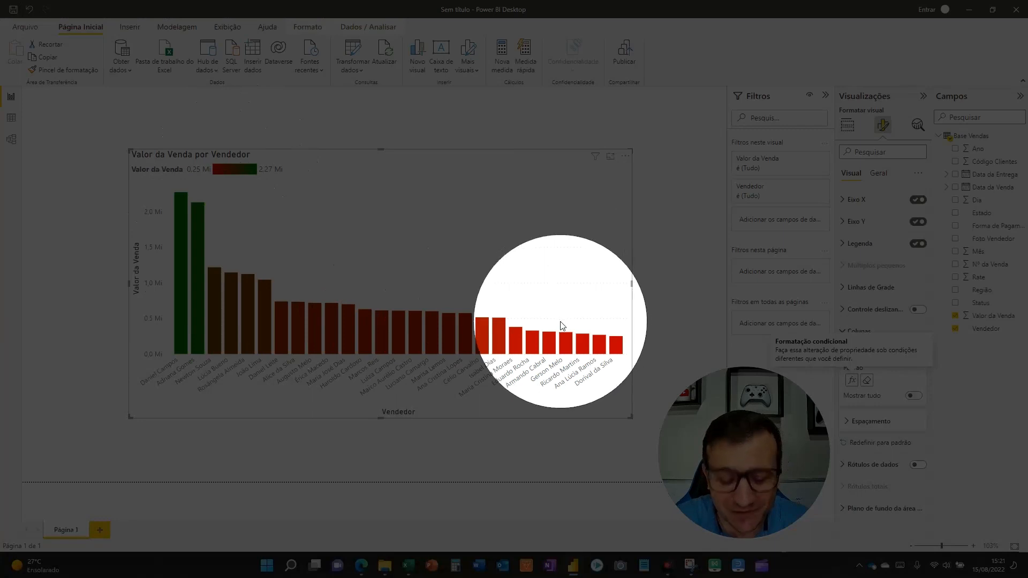
{"action": "mouse_move", "coordinate": [579, 351]}
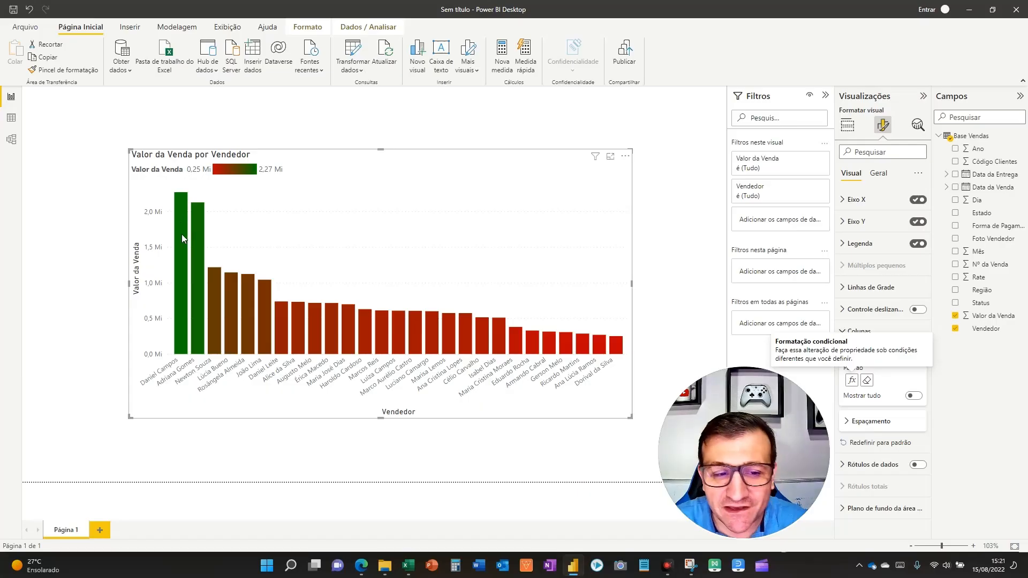
{"action": "mouse_move", "coordinate": [188, 249]}
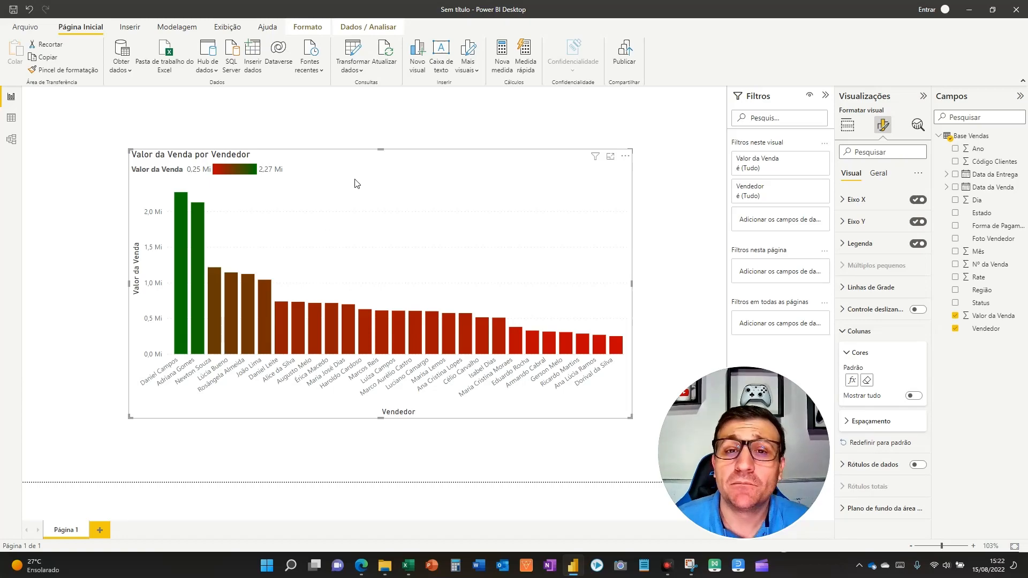
- Remove the conditional colour formatting from the chart's columns
{"action": "key", "text": "F5"}
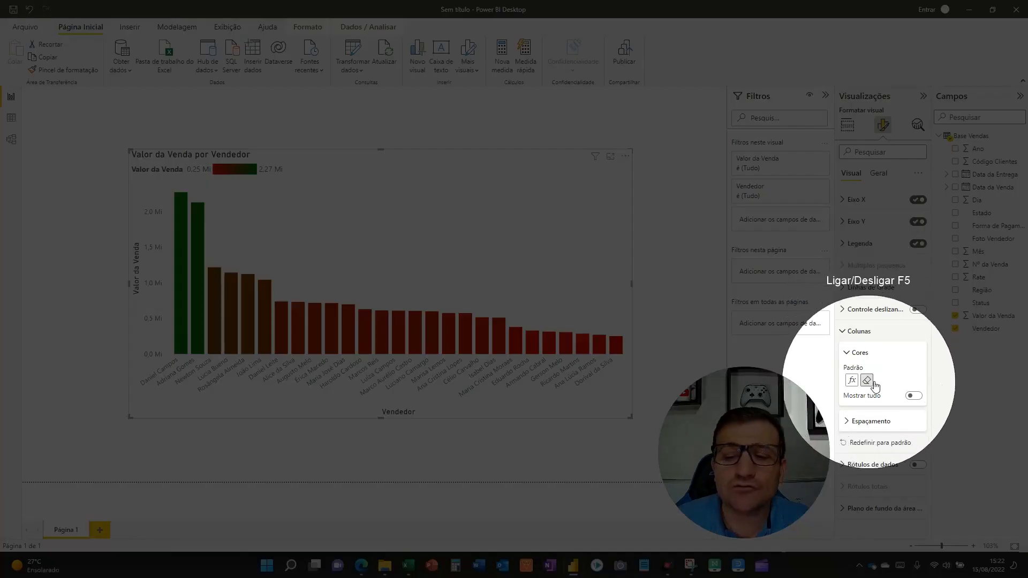
{"action": "key", "text": "F5"}
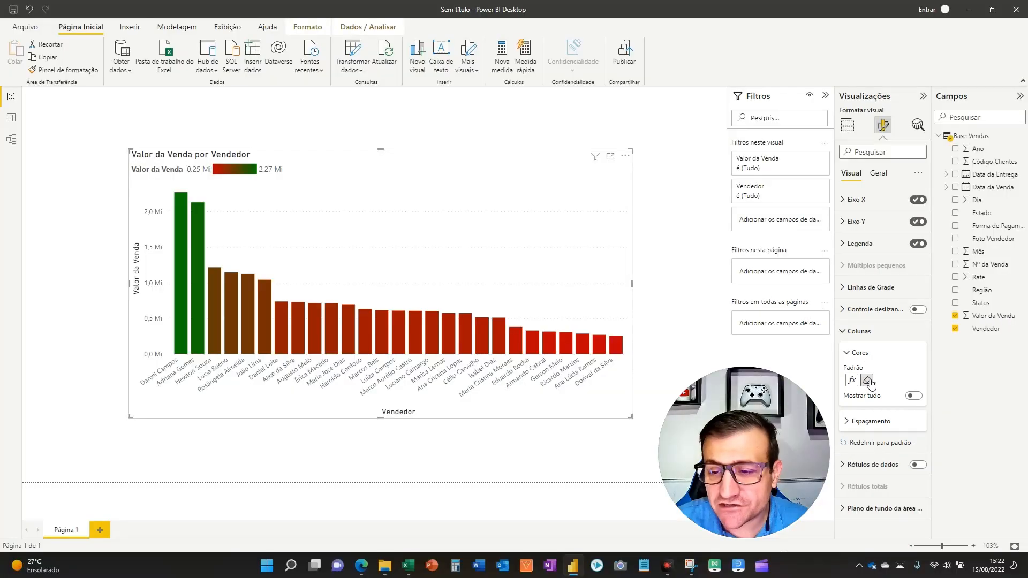
{"action": "left_click", "coordinate": [867, 380]}
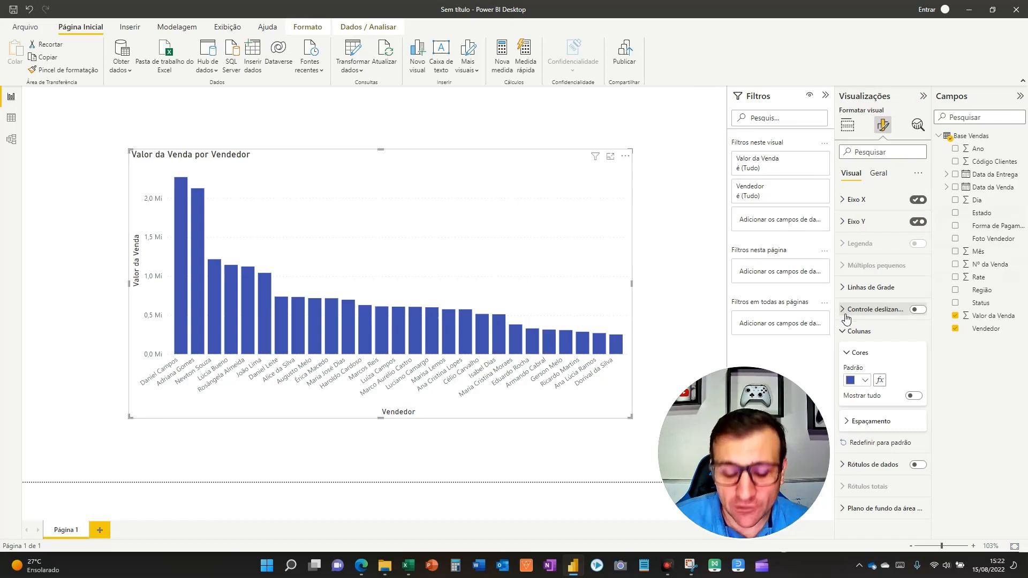
- Turn on the chart's data labels and check the labels above the highest and lowest columns
{"action": "key", "text": "F5"}
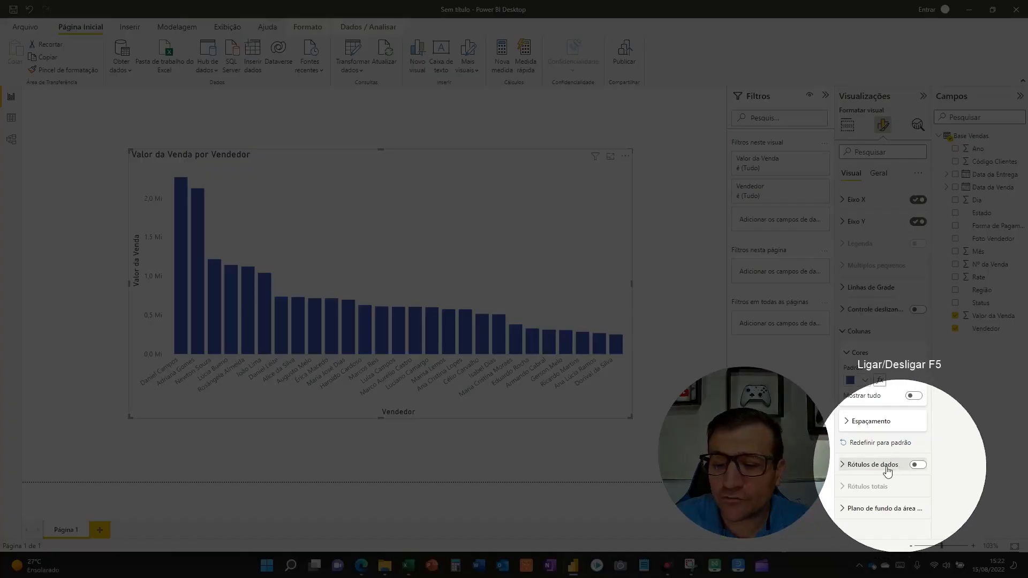
{"action": "key", "text": "F5"}
{"action": "left_click", "coordinate": [918, 466]}
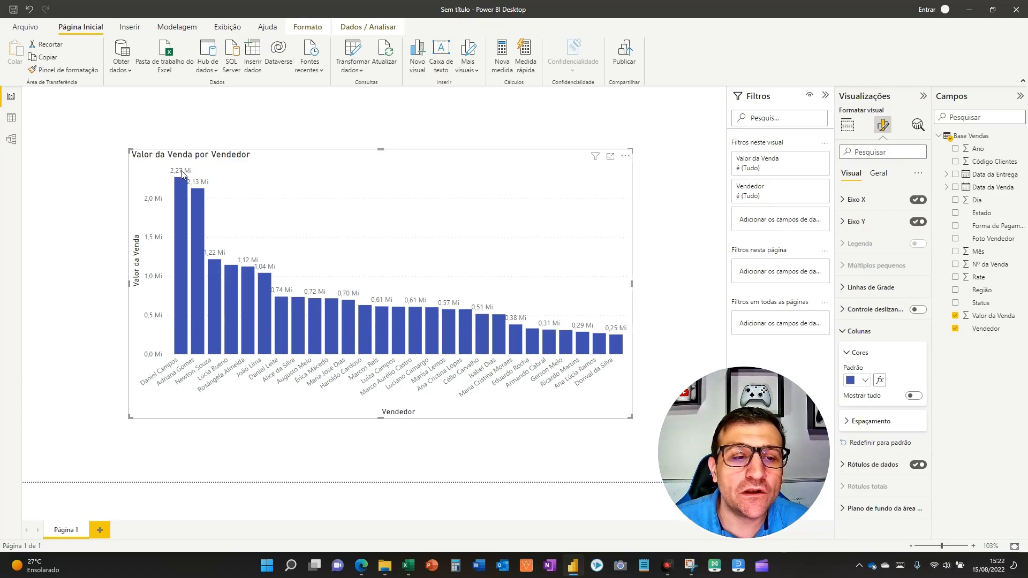
{"action": "key", "text": "F5"}
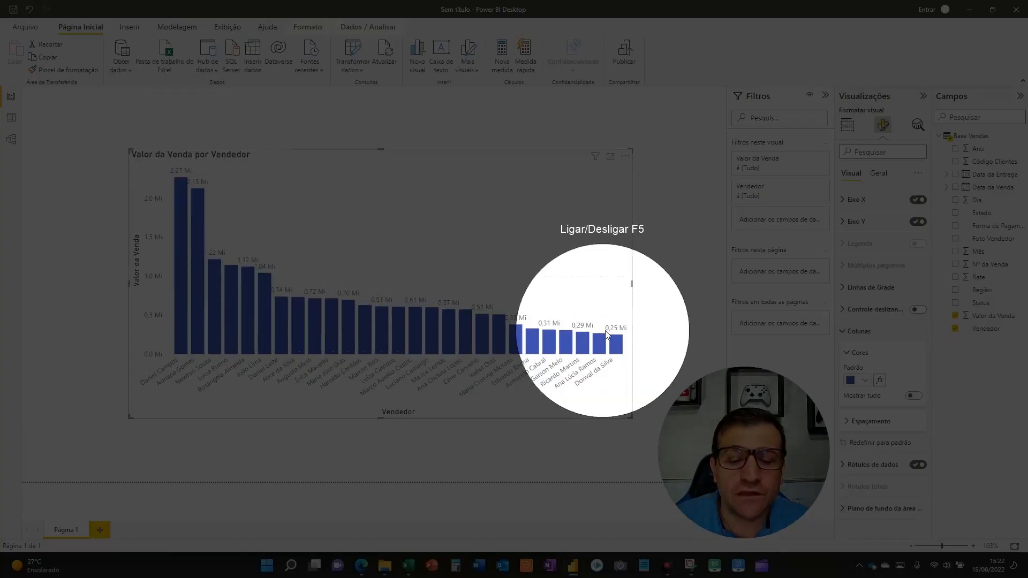
{"action": "key", "text": "F5"}
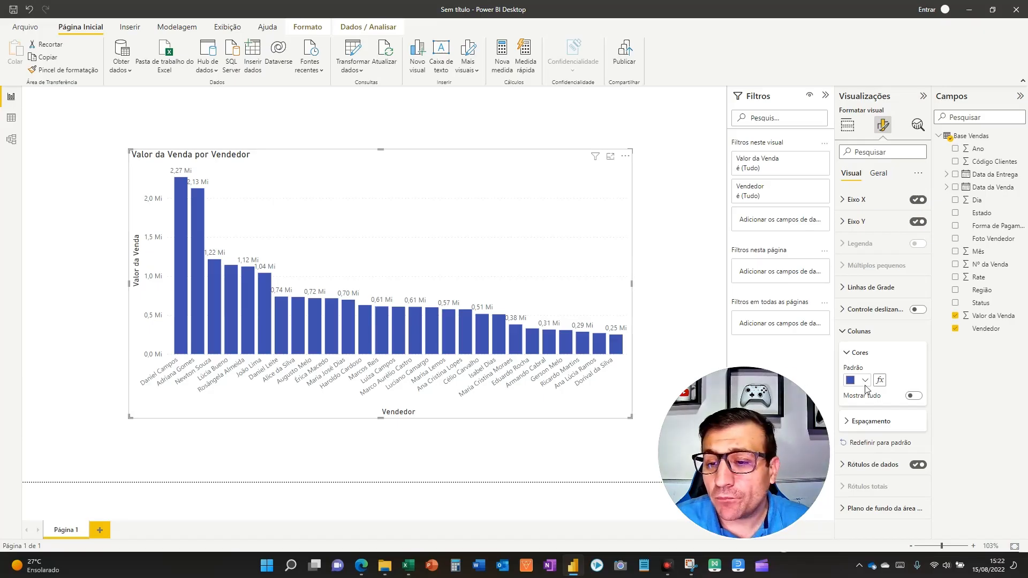
- Set the display units of the chart's data labels to Milhão
{"action": "left_click", "coordinate": [844, 465]}
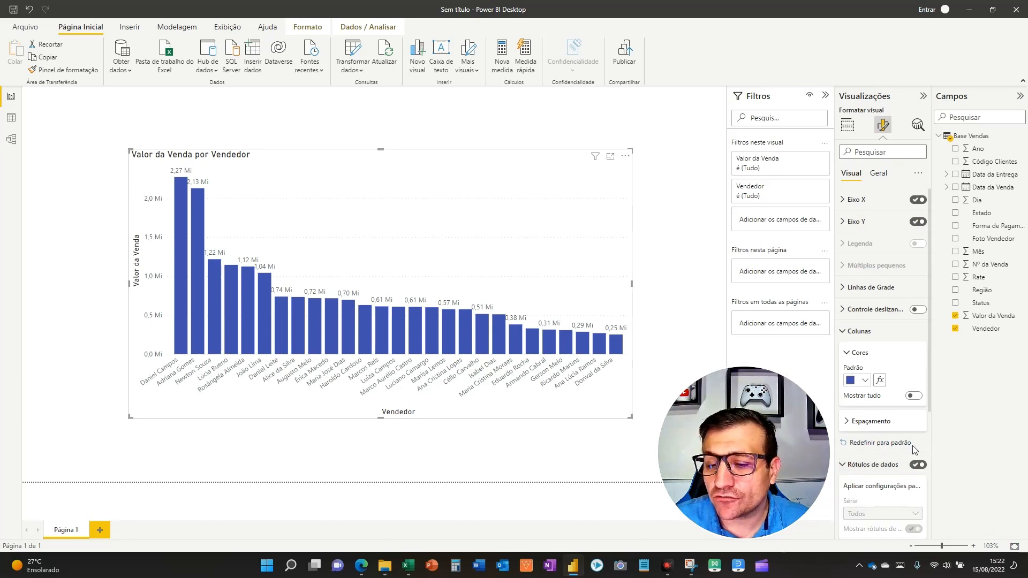
{"action": "scroll", "coordinate": [843, 449], "scroll_direction": "down", "scroll_amount": 4}
{"action": "left_click", "coordinate": [842, 433]}
{"action": "scroll", "coordinate": [867, 444], "scroll_direction": "down", "scroll_amount": 3}
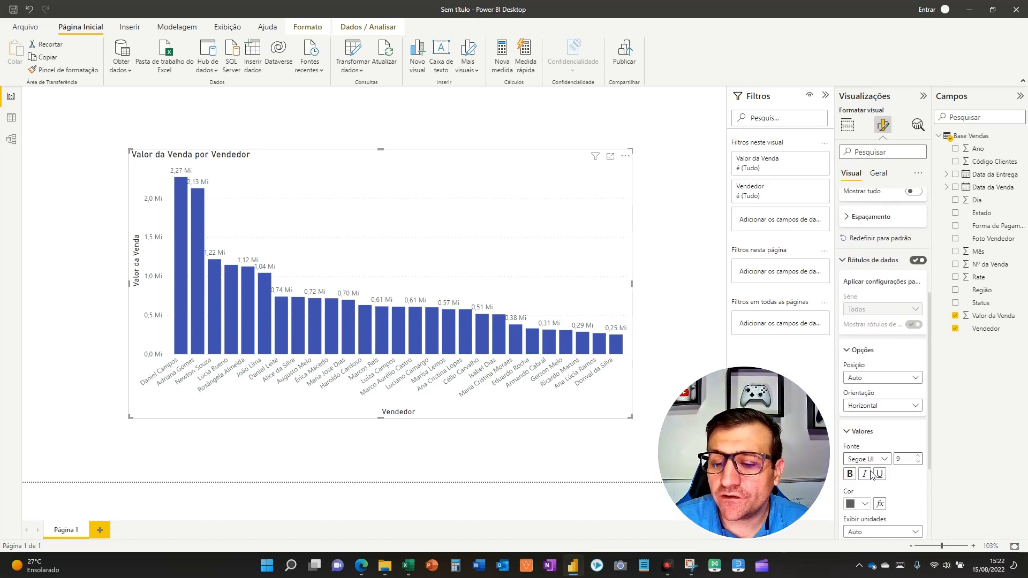
{"action": "key", "text": "F5"}
{"action": "left_click", "coordinate": [873, 395]}
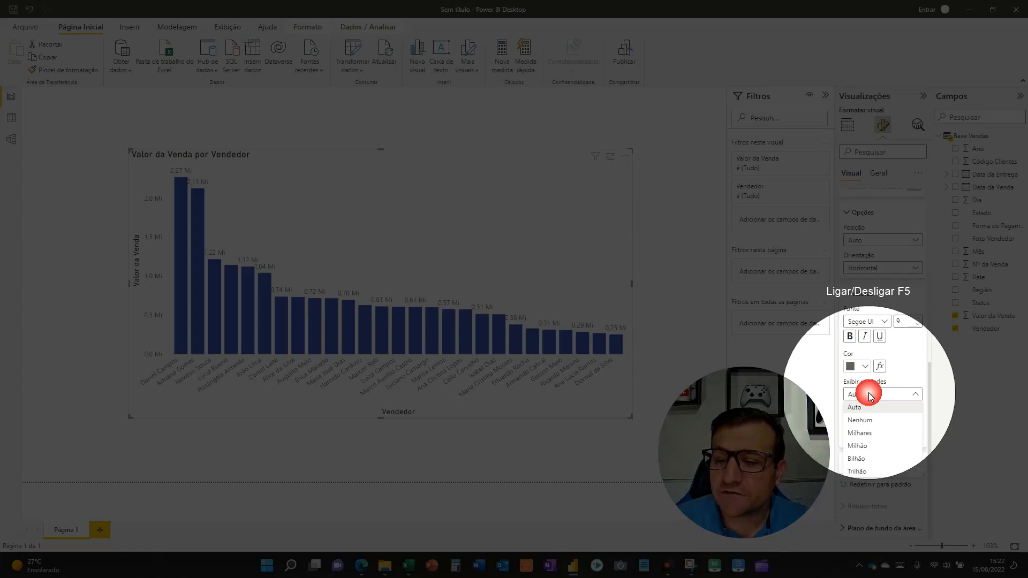
{"action": "left_click", "coordinate": [866, 445]}
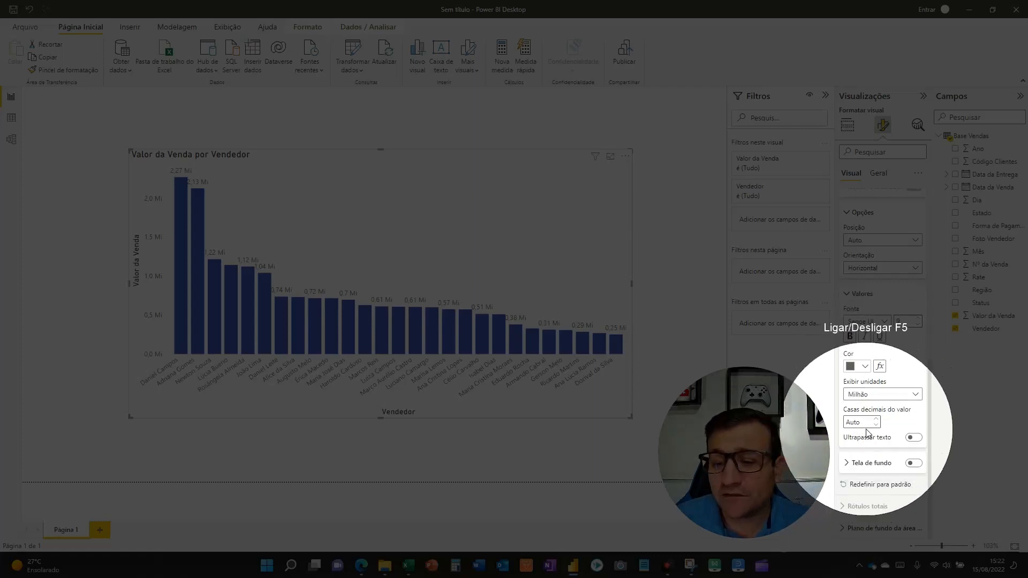
- Try Milhares as the data labels' display units and examine the labels on the tallest columns
{"action": "left_click", "coordinate": [867, 394]}
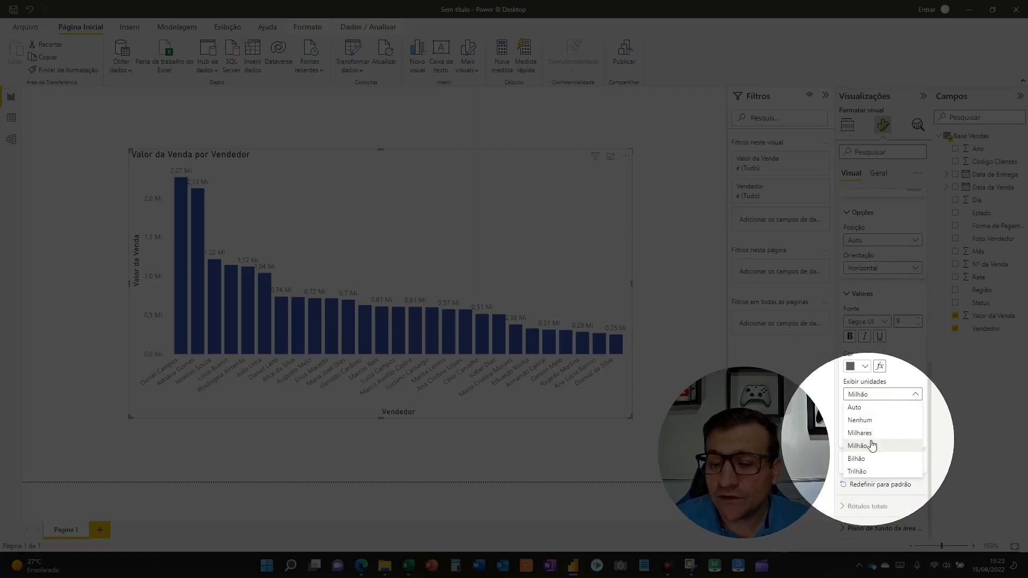
{"action": "left_click", "coordinate": [867, 432]}
{"action": "key", "text": "F5"}
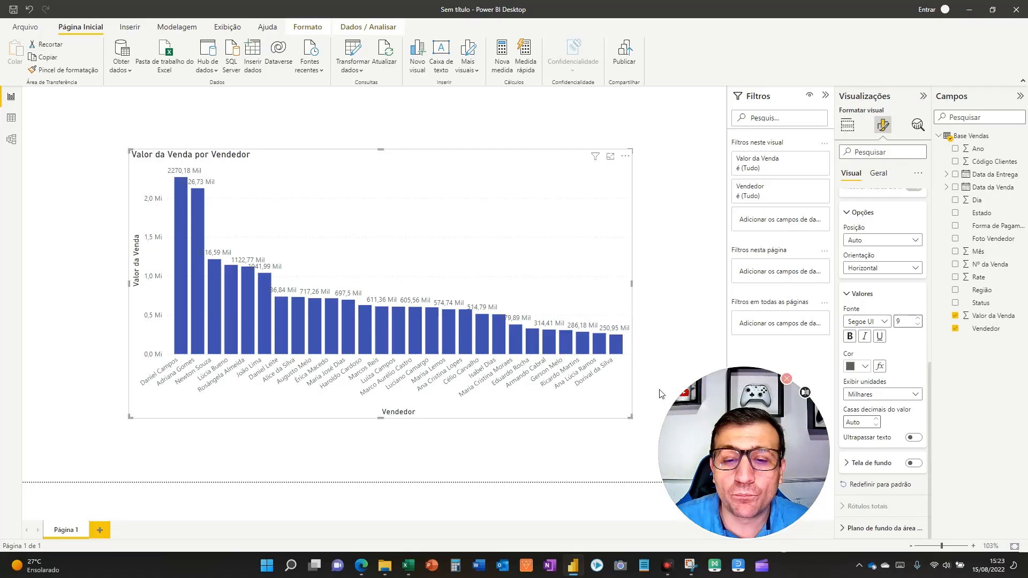
{"action": "key", "text": "F5"}
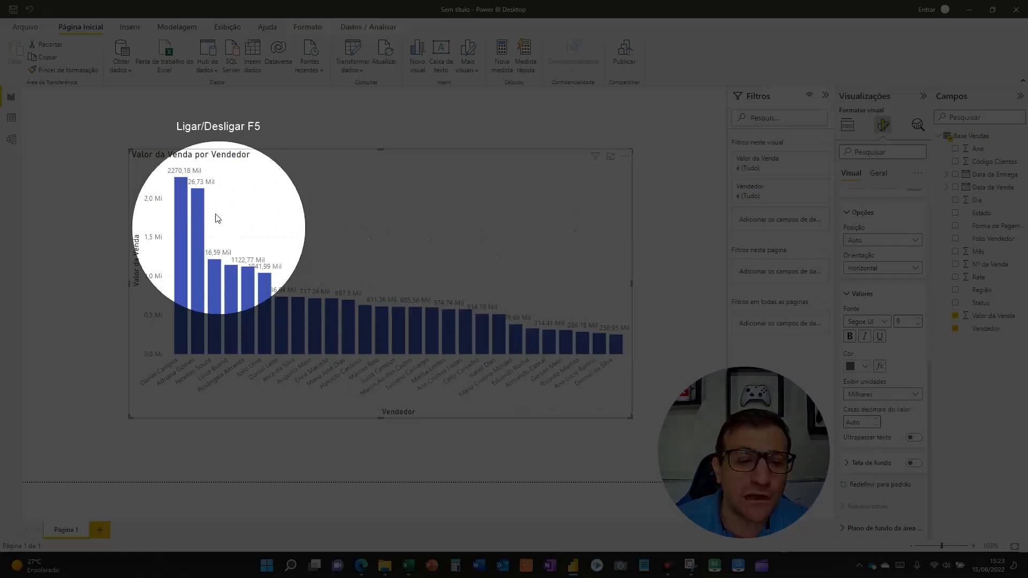
{"action": "key", "text": "F5"}
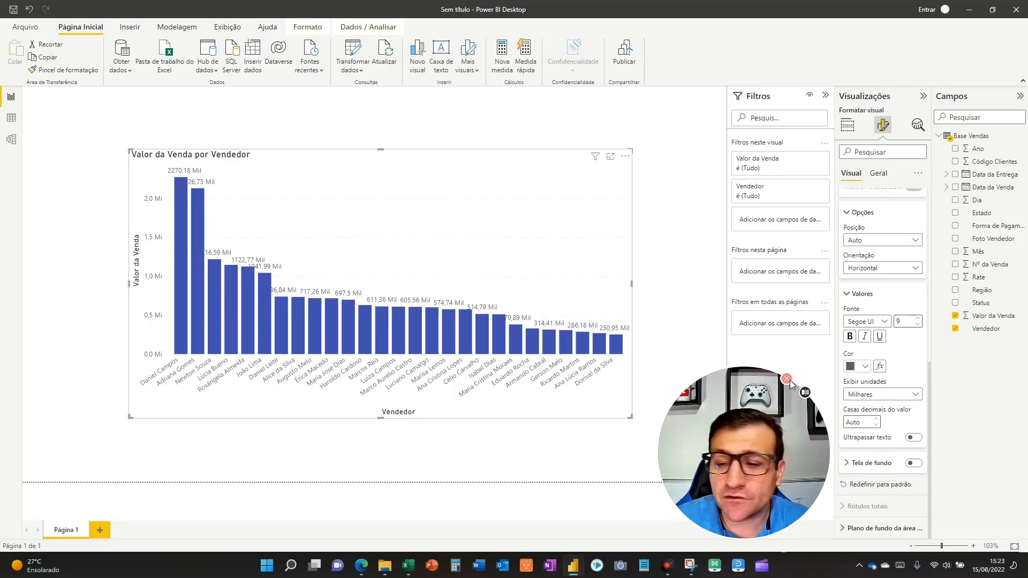
- Return the data labels' display units to Milhão and check the label above the highest column
{"action": "left_click", "coordinate": [871, 395]}
{"action": "left_click", "coordinate": [863, 446]}
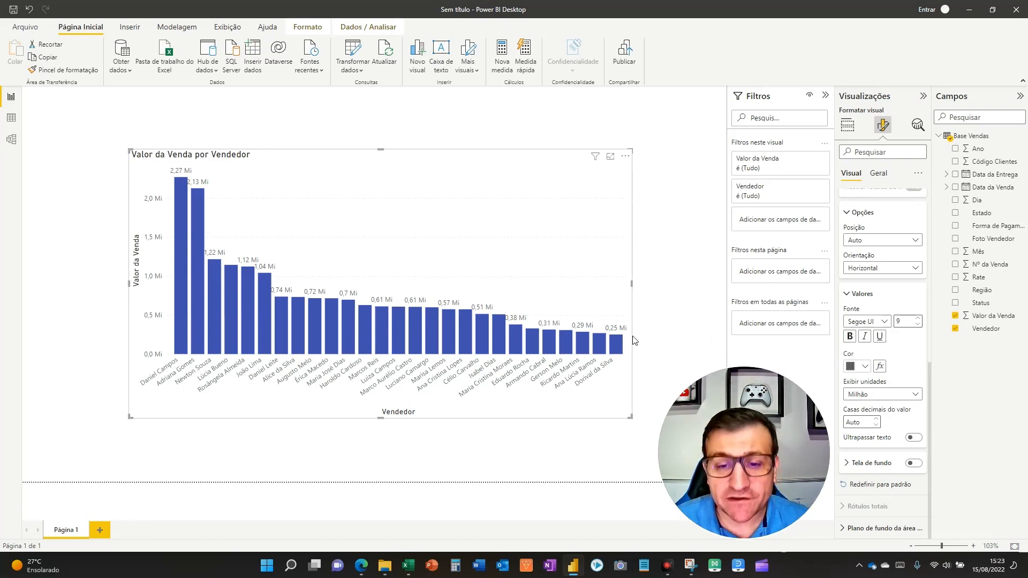
{"action": "key", "text": "F5"}
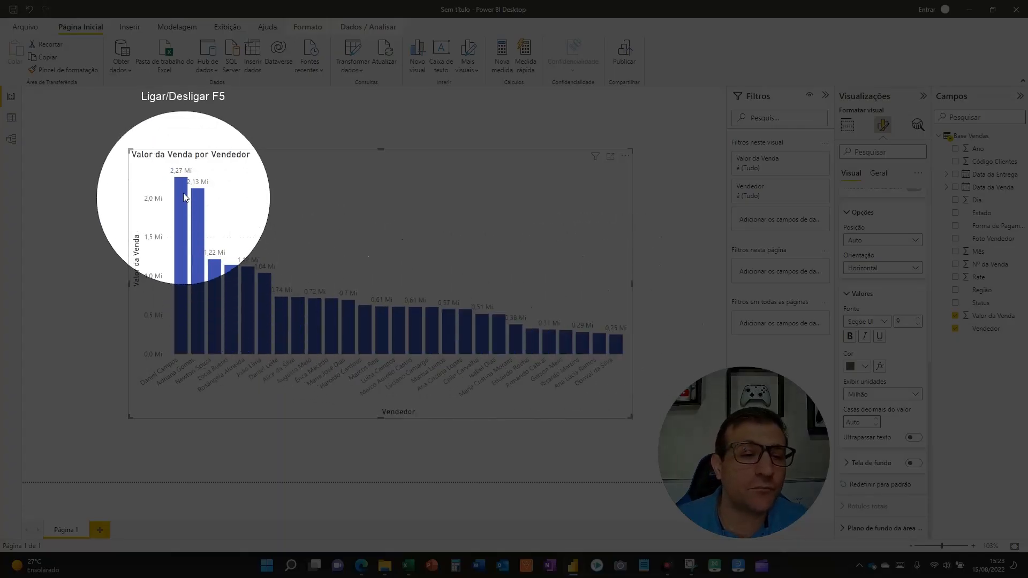
{"action": "key", "text": "F5"}
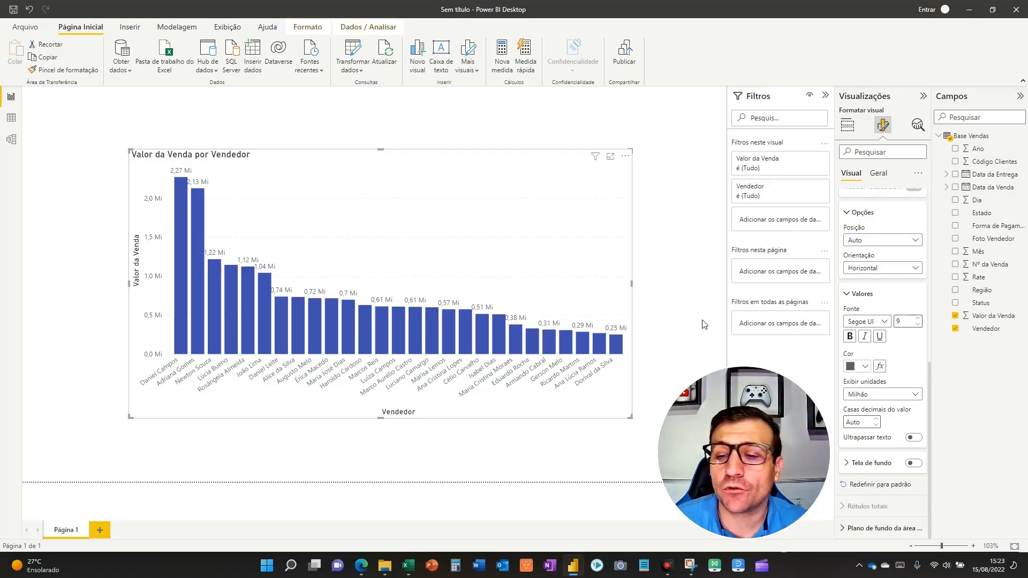
- Make the data label values bold and set their font size to 15
{"action": "key", "text": "F5"}
{"action": "left_click", "coordinate": [851, 336]}
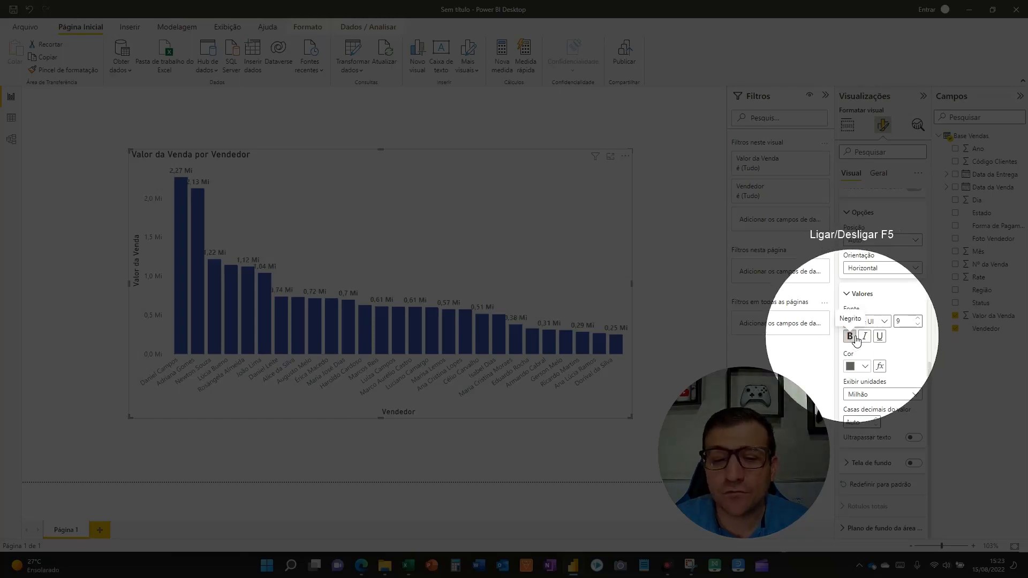
{"action": "key", "text": "F5"}
{"action": "key", "text": "F5"}
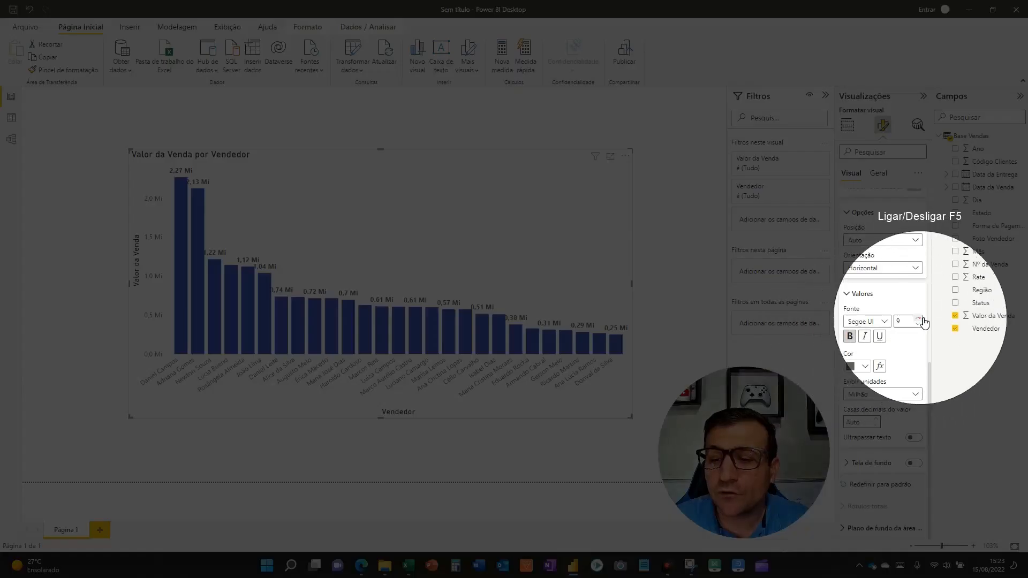
{"action": "left_click", "coordinate": [919, 320]}
{"action": "left_click", "coordinate": [919, 320]}
{"action": "left_click", "coordinate": [919, 319]}
{"action": "left_click", "coordinate": [919, 319]}
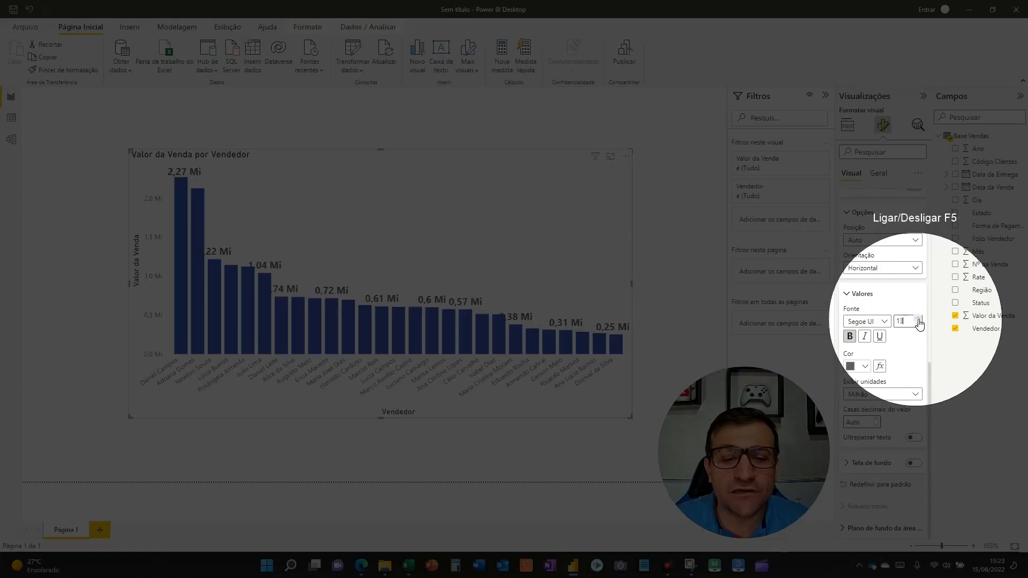
{"action": "key", "text": "F5"}
{"action": "left_click", "coordinate": [919, 320]}
{"action": "left_click", "coordinate": [919, 319]}
{"action": "key", "text": "F5"}
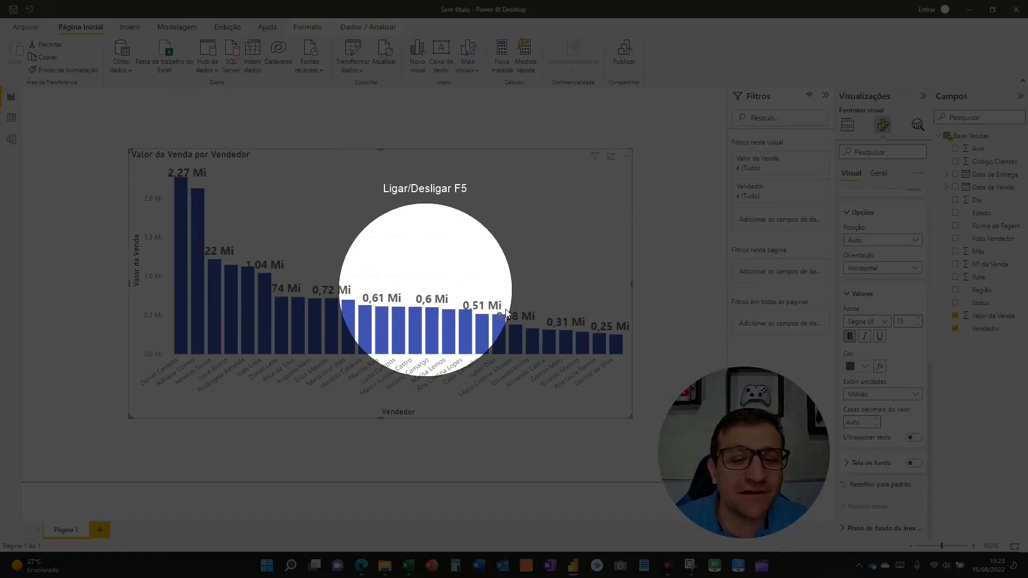
{"action": "key", "text": "F5"}
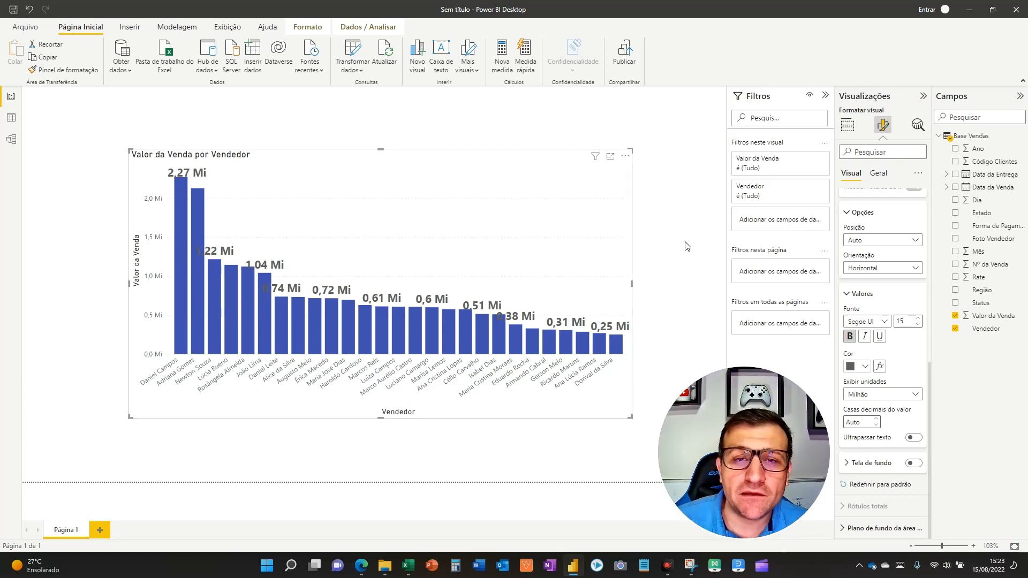
- Open conditional formatting for the data labels' colour and set the gradient's minimum to a custom red, based on the sum of Valor da Venda
{"action": "key", "text": "F5"}
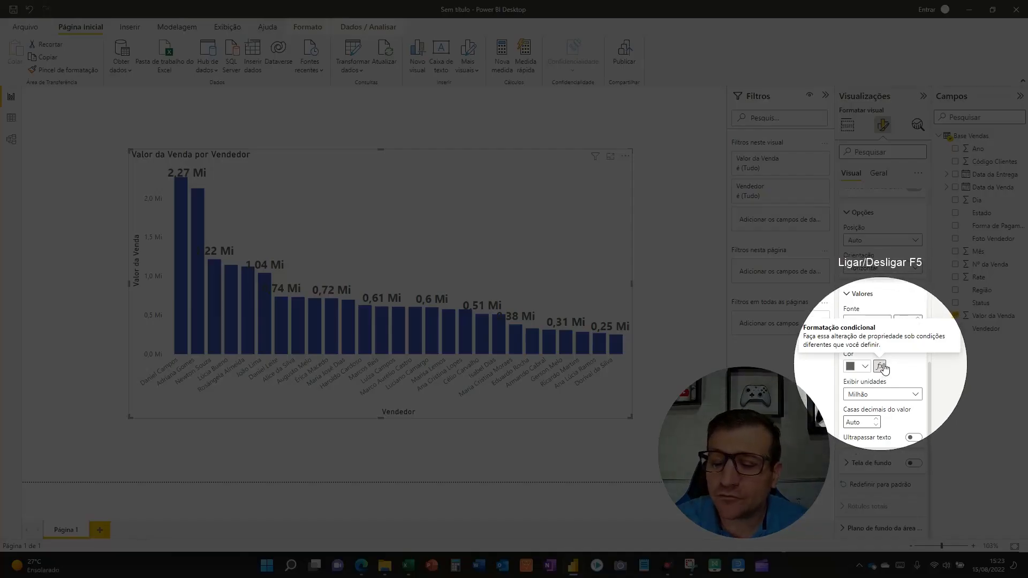
{"action": "key", "text": "F5"}
{"action": "left_click", "coordinate": [880, 367]}
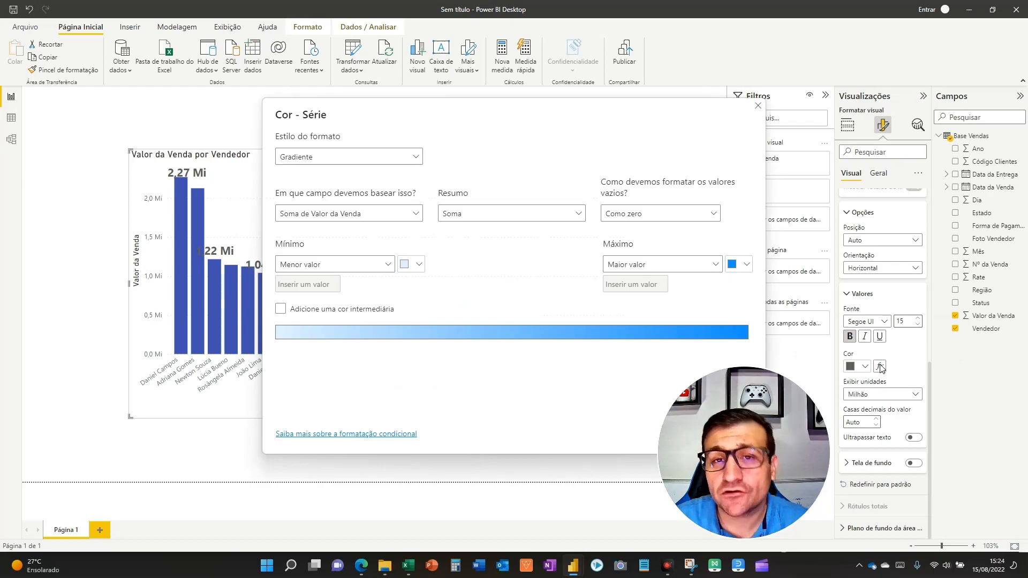
{"action": "key", "text": "F5"}
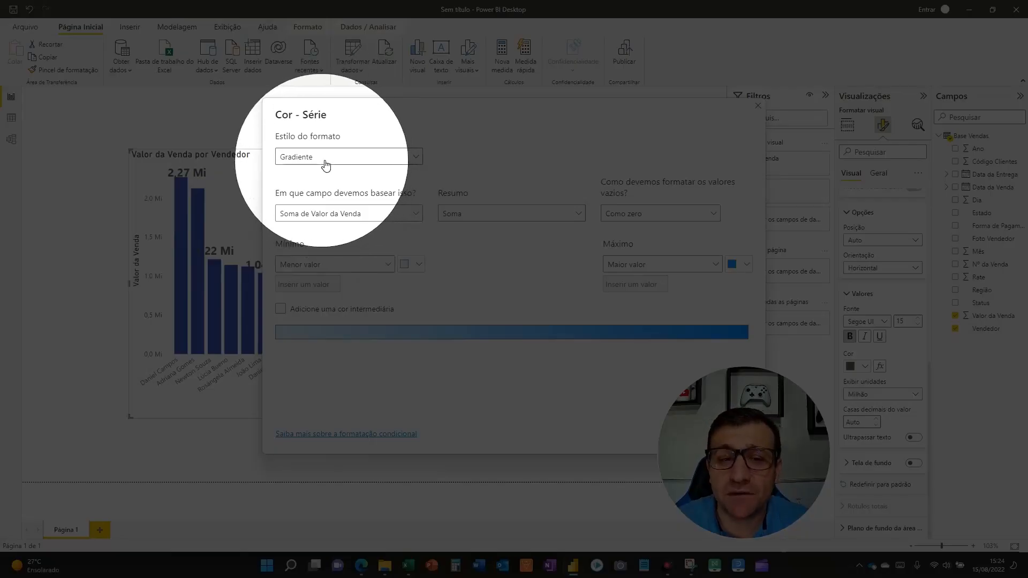
{"action": "key", "text": "F5"}
{"action": "key", "text": "F5"}
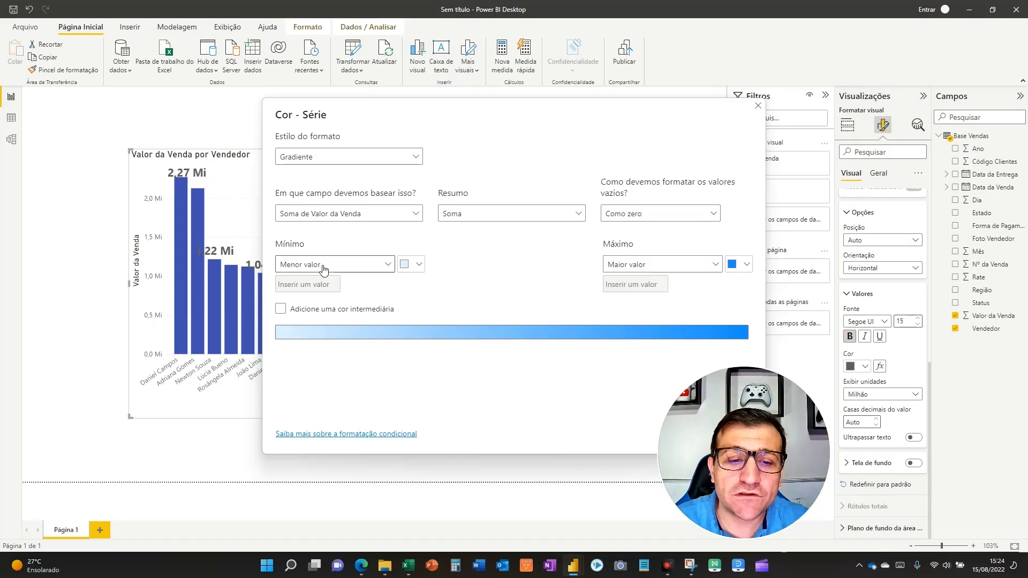
{"action": "key", "text": "F5"}
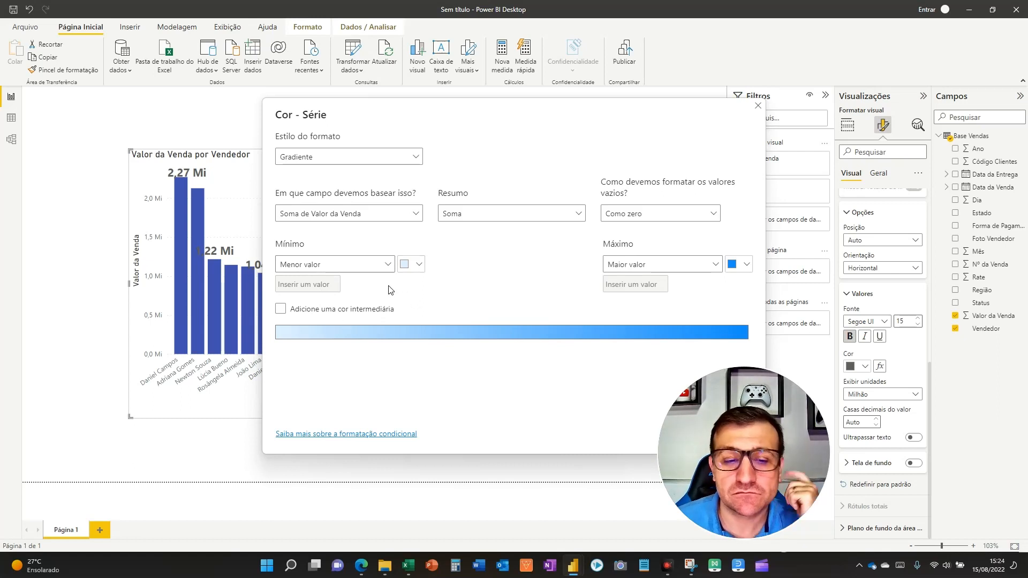
{"action": "left_click", "coordinate": [416, 266]}
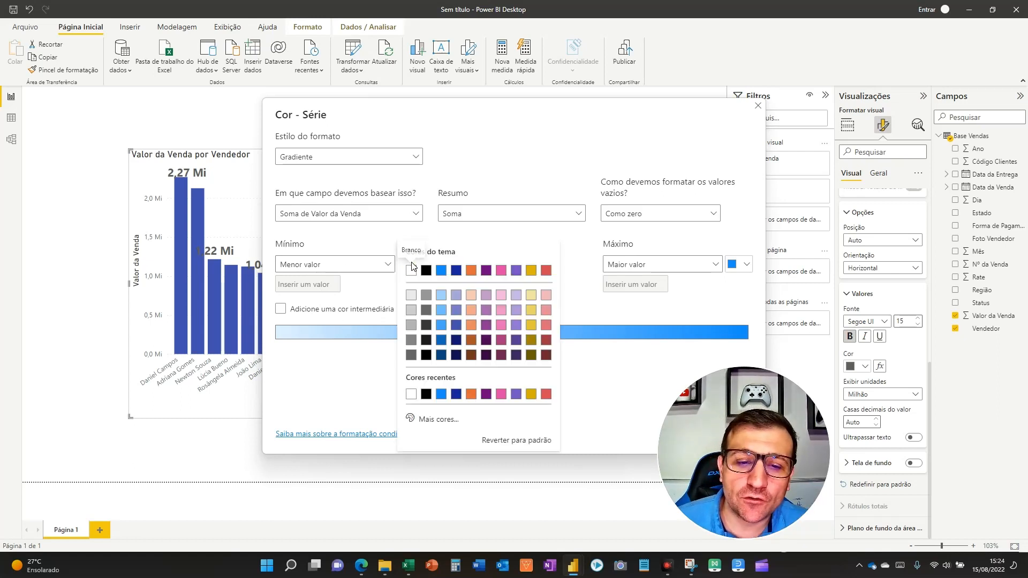
{"action": "left_click", "coordinate": [431, 420]}
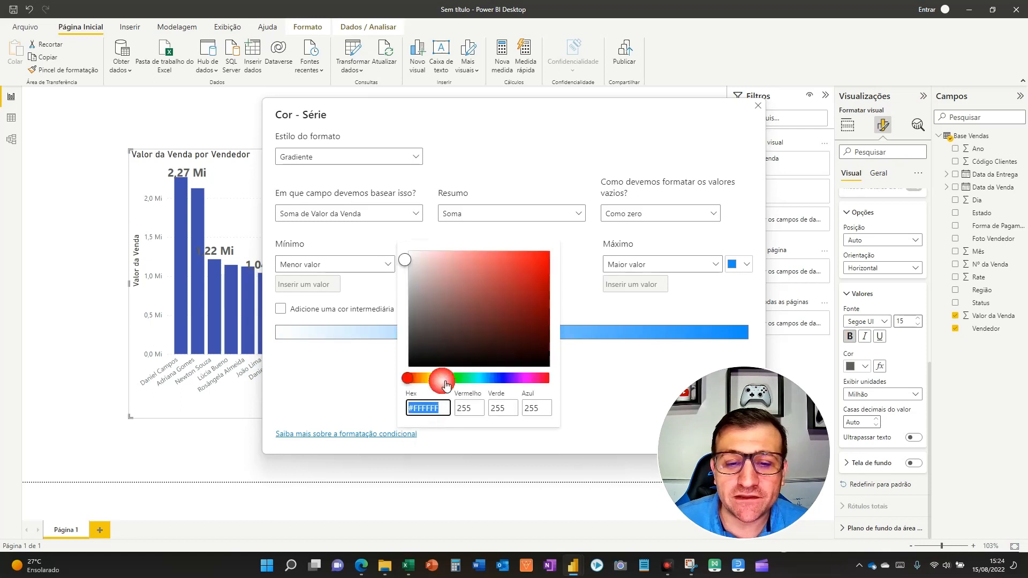
{"action": "left_click", "coordinate": [533, 291]}
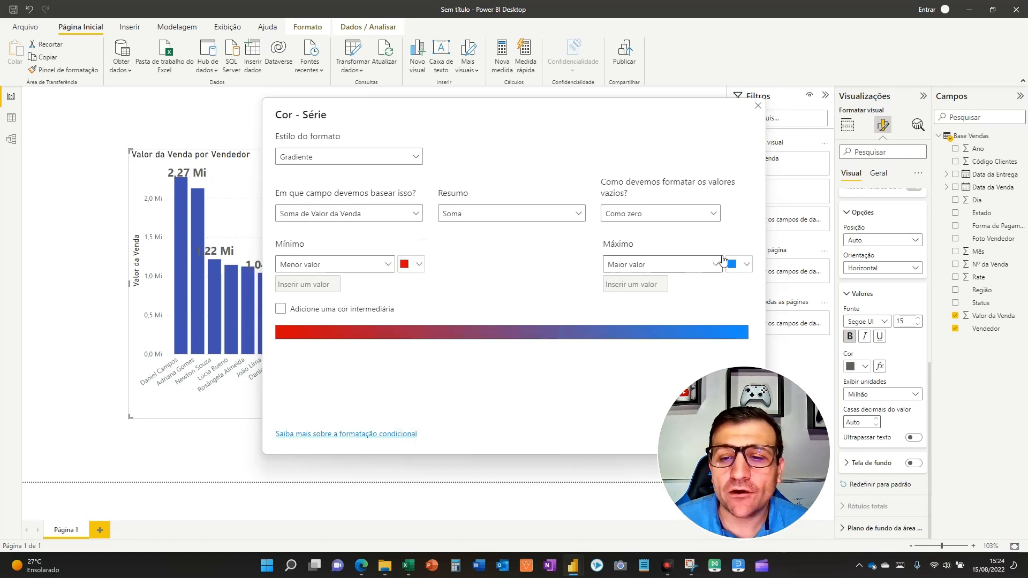
- Set the label gradient's maximum to a custom dark green and apply the conditional formatting to the data labels
{"action": "left_click", "coordinate": [741, 265]}
{"action": "left_click", "coordinate": [626, 419]}
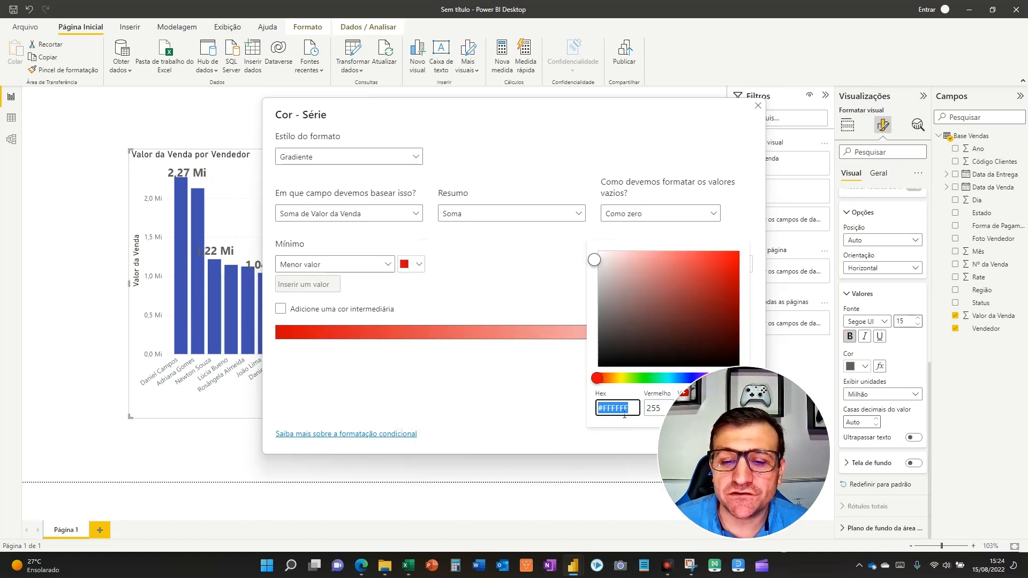
{"action": "left_click", "coordinate": [645, 378]}
{"action": "left_click_drag", "start_coordinate": [714, 305], "coordinate": [734, 315]}
{"action": "left_click", "coordinate": [511, 383]}
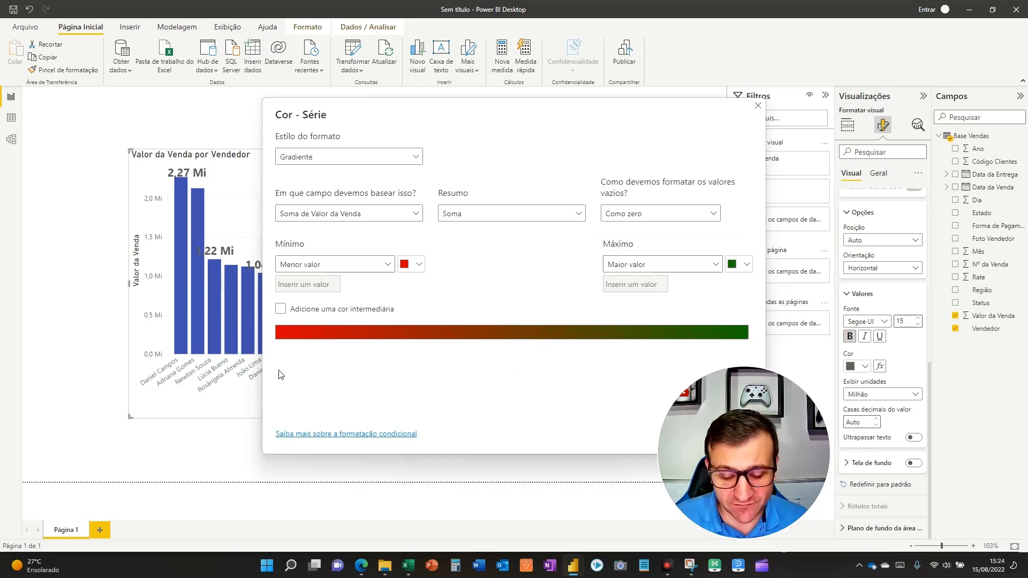
{"action": "key", "text": "F5"}
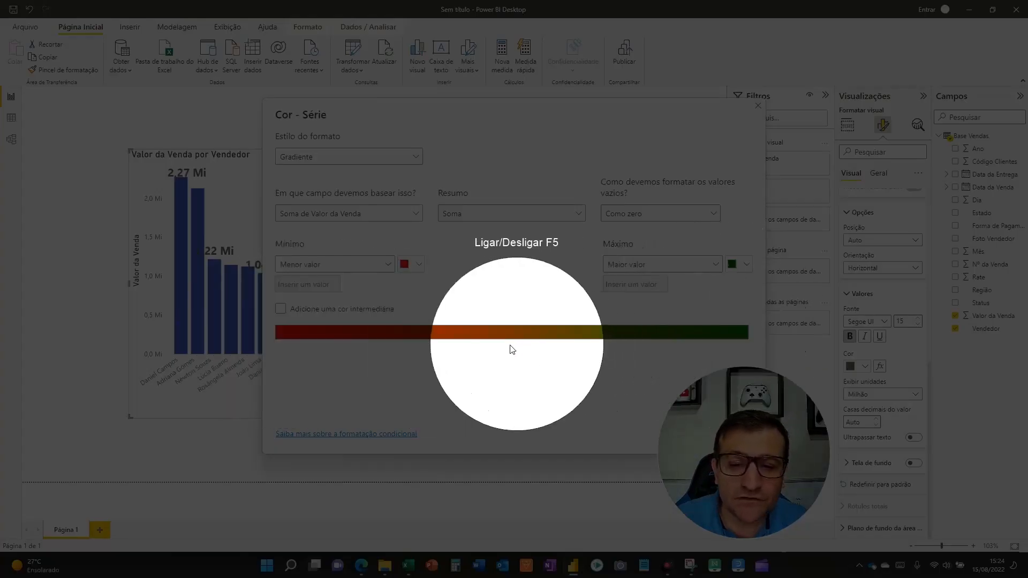
{"action": "key", "text": "F5"}
{"action": "key", "text": "F5"}
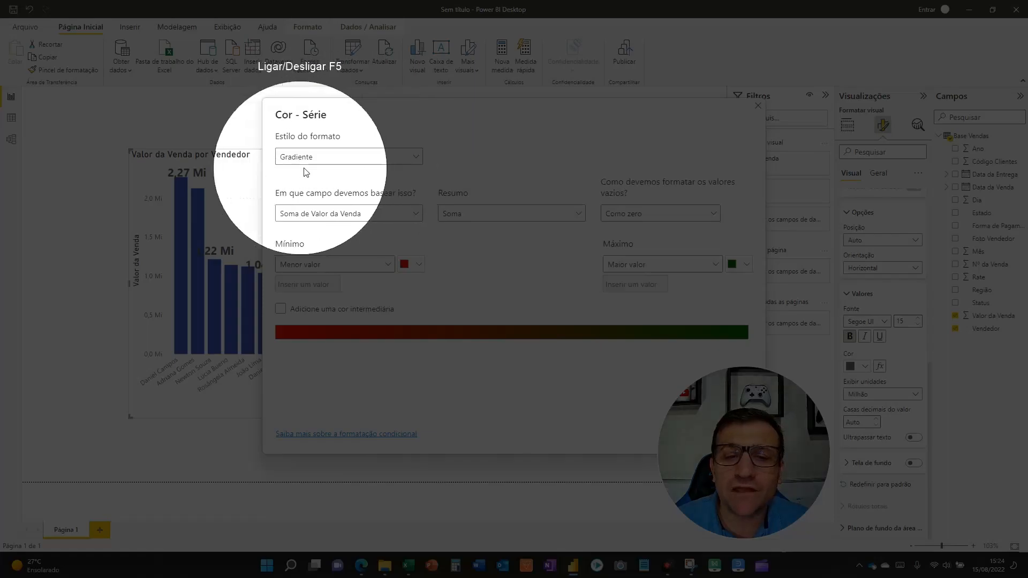
{"action": "key", "text": "F5"}
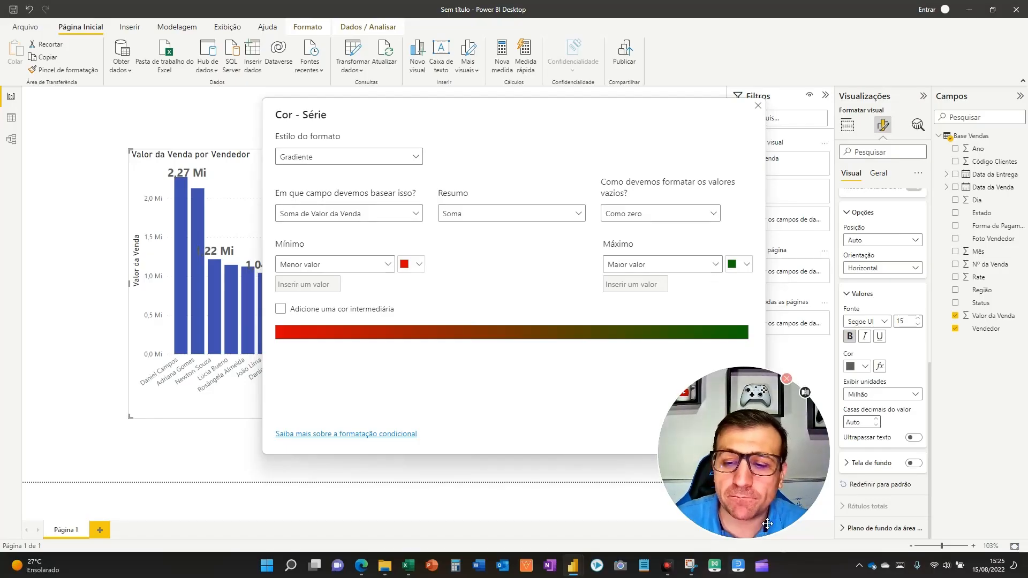
{"action": "left_click_drag", "start_coordinate": [767, 523], "coordinate": [931, 530]}
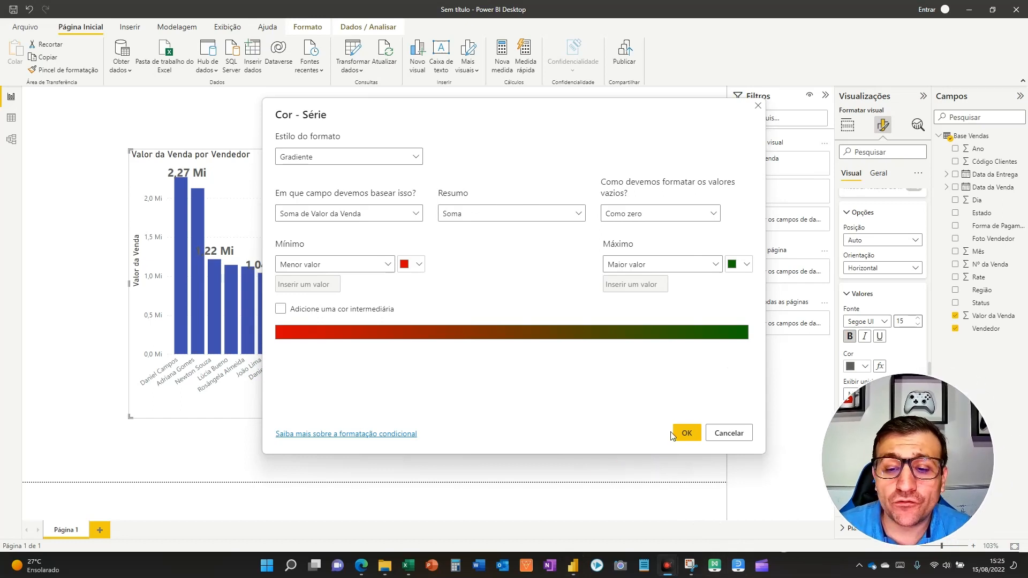
{"action": "left_click", "coordinate": [689, 435]}
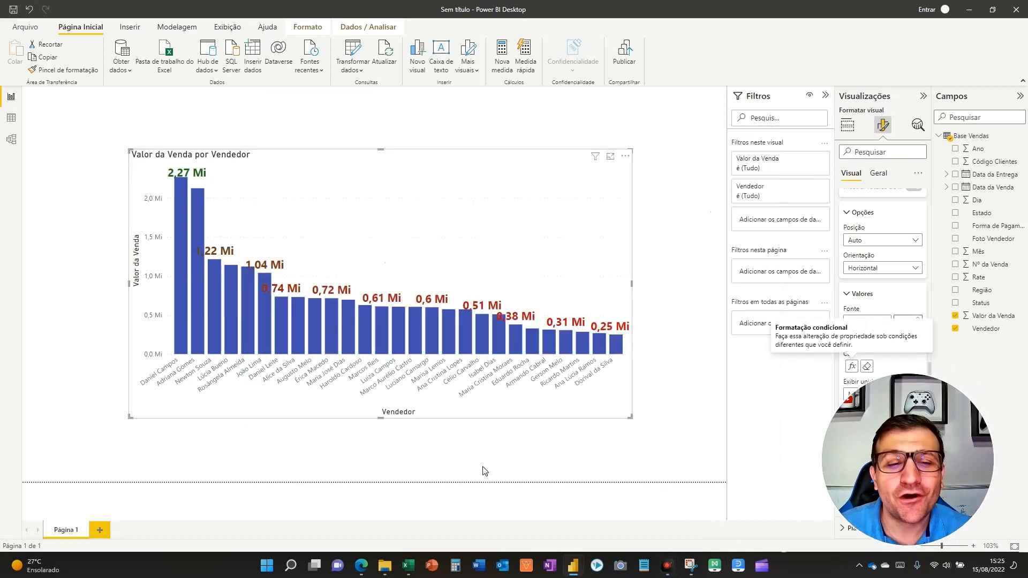
- Examine the gradient colours of the data labels above the highest and lowest columns
{"action": "mouse_move", "coordinate": [323, 117]}
{"action": "left_mouse_down"}
{"action": "mouse_move", "coordinate": [183, 167]}
{"action": "mouse_move", "coordinate": [210, 175]}
{"action": "left_mouse_up"}
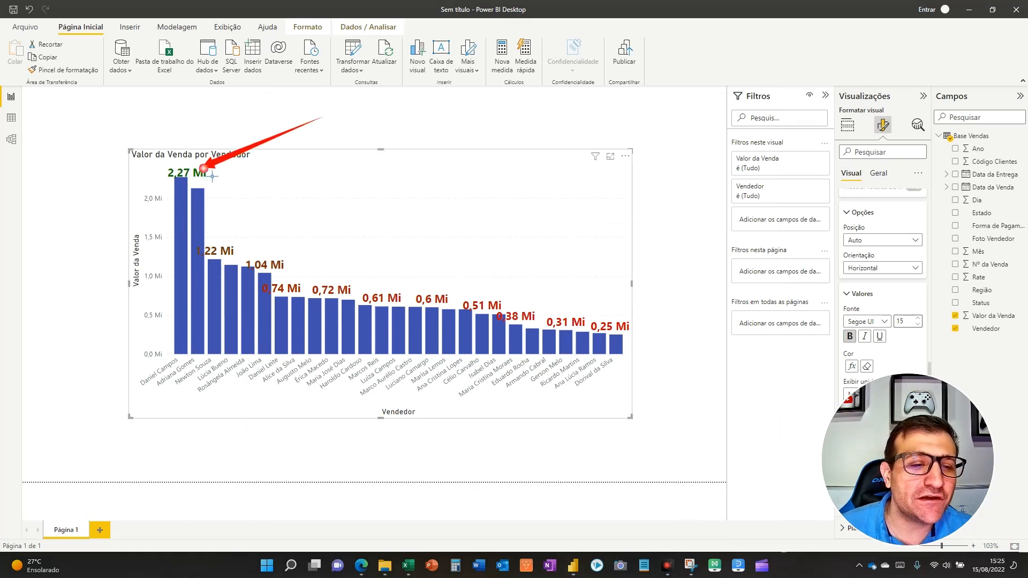
{"action": "mouse_move", "coordinate": [328, 137]}
{"action": "left_mouse_down"}
{"action": "mouse_move", "coordinate": [222, 256]}
{"action": "mouse_move", "coordinate": [329, 294]}
{"action": "mouse_move", "coordinate": [372, 297]}
{"action": "mouse_move", "coordinate": [323, 269]}
{"action": "mouse_move", "coordinate": [615, 316]}
{"action": "left_mouse_up"}
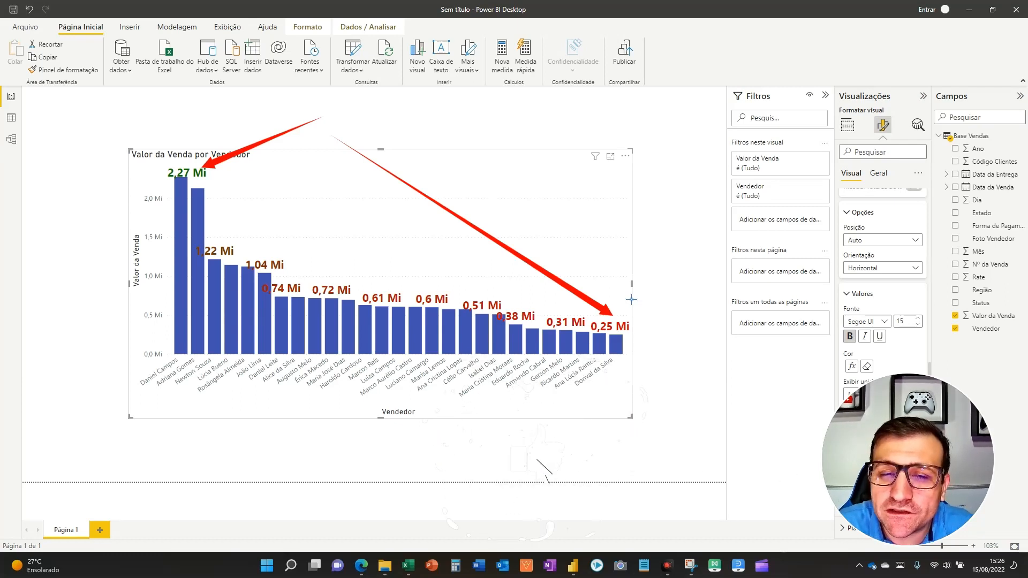
{"action": "key", "text": "Escape"}
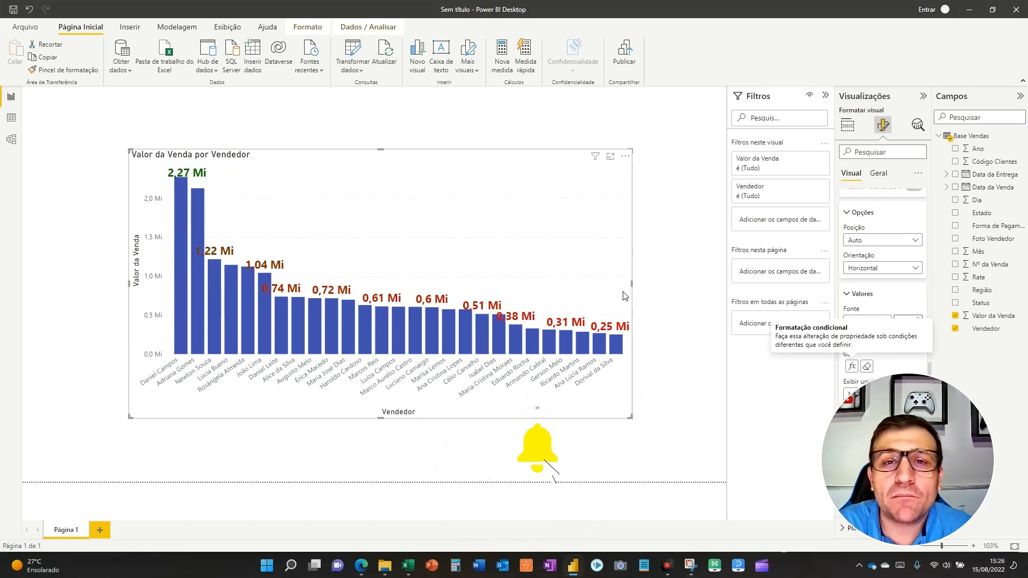